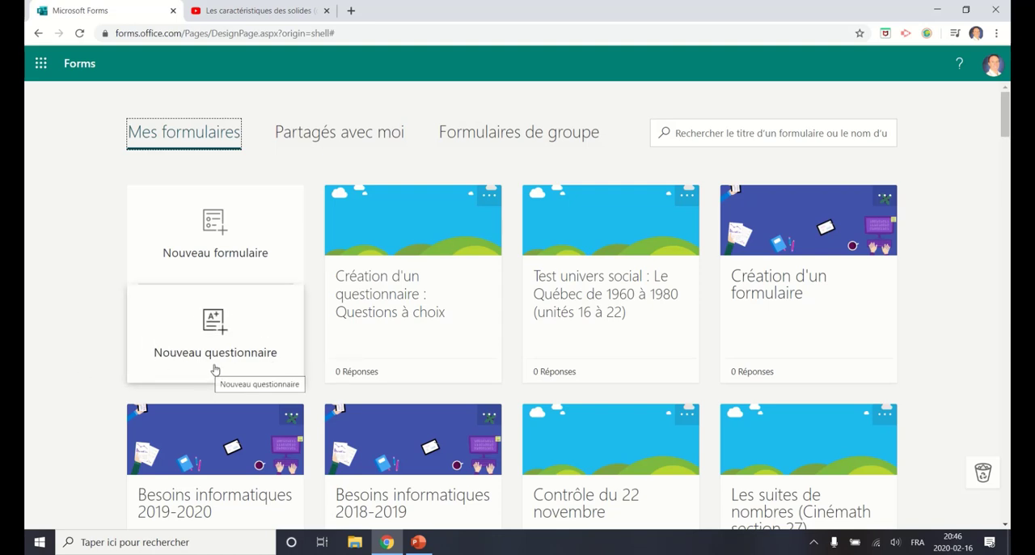
Step: Open the form "Création d'un questionnaire : Questions à choix multiples" and add a choice question reading "Quel est ton niveau de compréhension de cette vidéo?"
{"action": "left_click", "coordinate": [389, 298]}
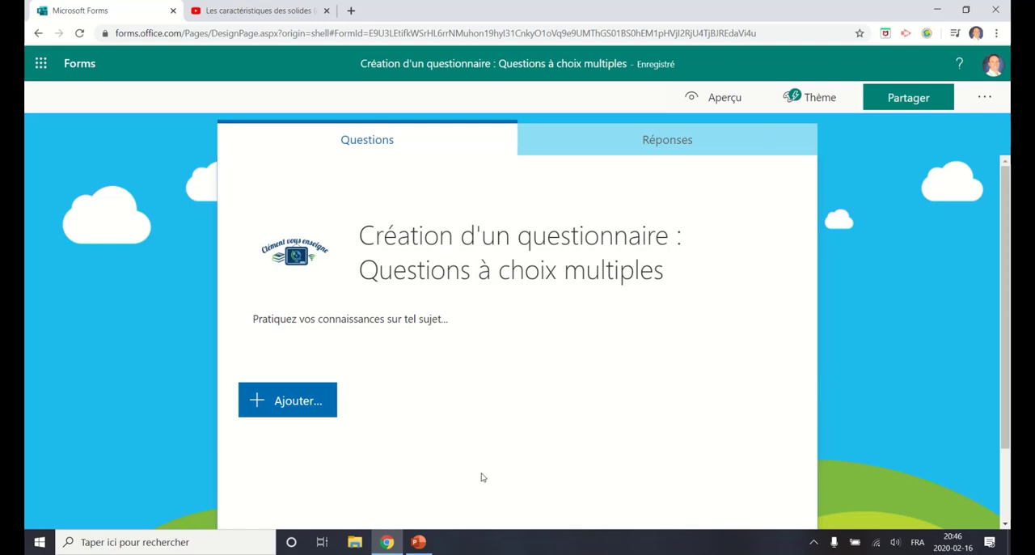
{"action": "left_click", "coordinate": [278, 414]}
{"action": "left_click", "coordinate": [316, 402]}
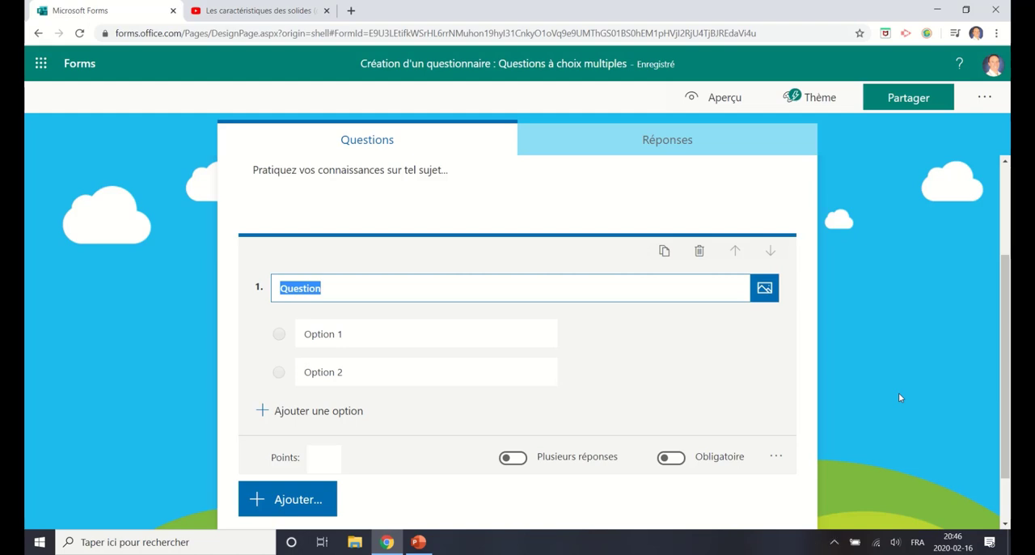
{"action": "type", "text": "Q"}
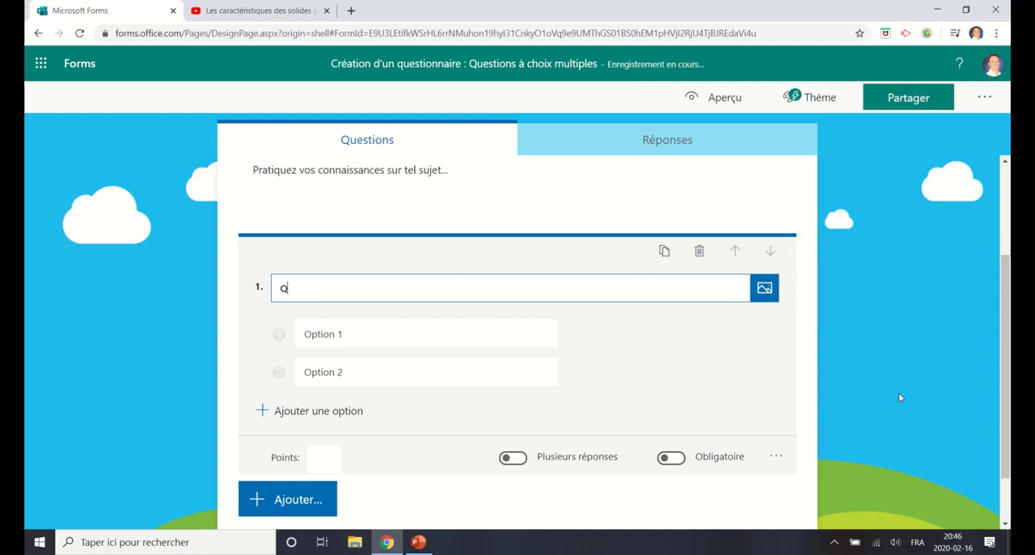
{"action": "type", "text": "uel est ton ni"}
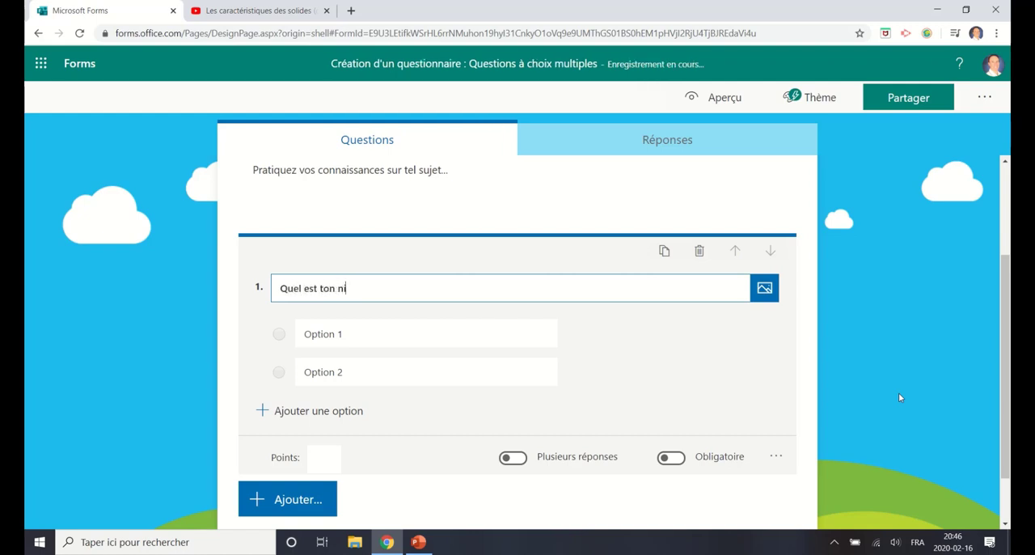
{"action": "type", "text": "veau de compréhen"}
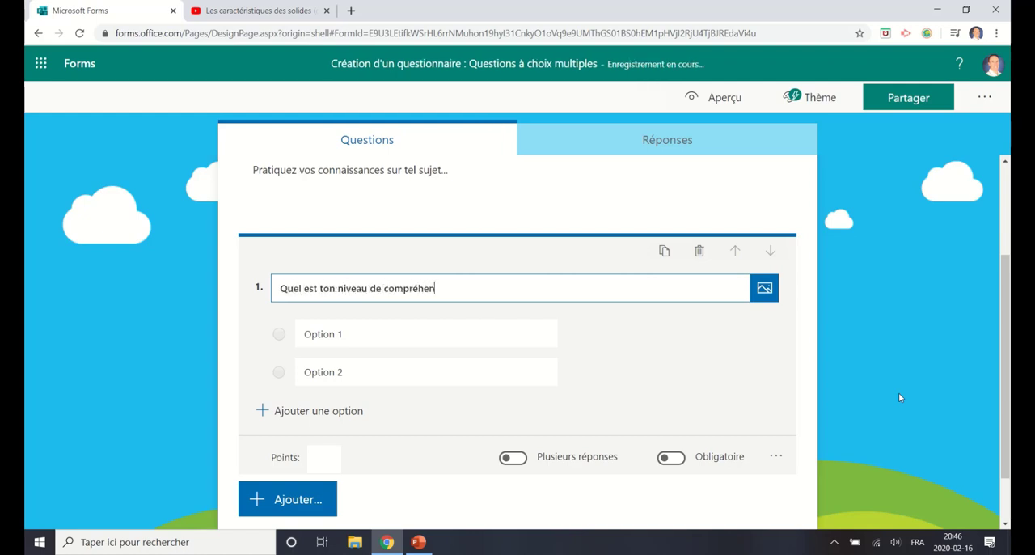
{"action": "type", "text": "sion de cette vidéo?"}
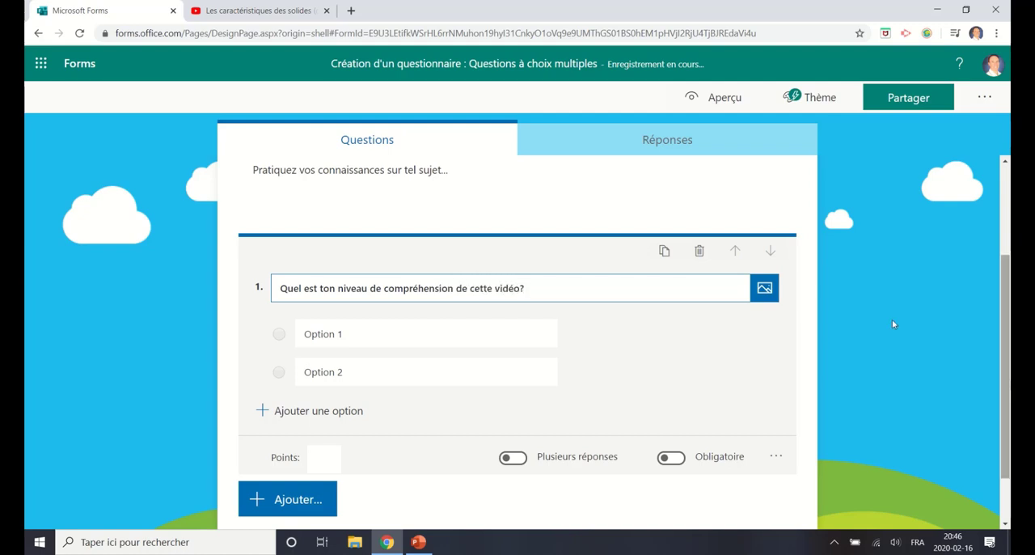
Step: Insert the YouTube video "Les caractéristiques des solides" into question 1, copying its address from the open YouTube page
{"action": "left_click", "coordinate": [764, 290]}
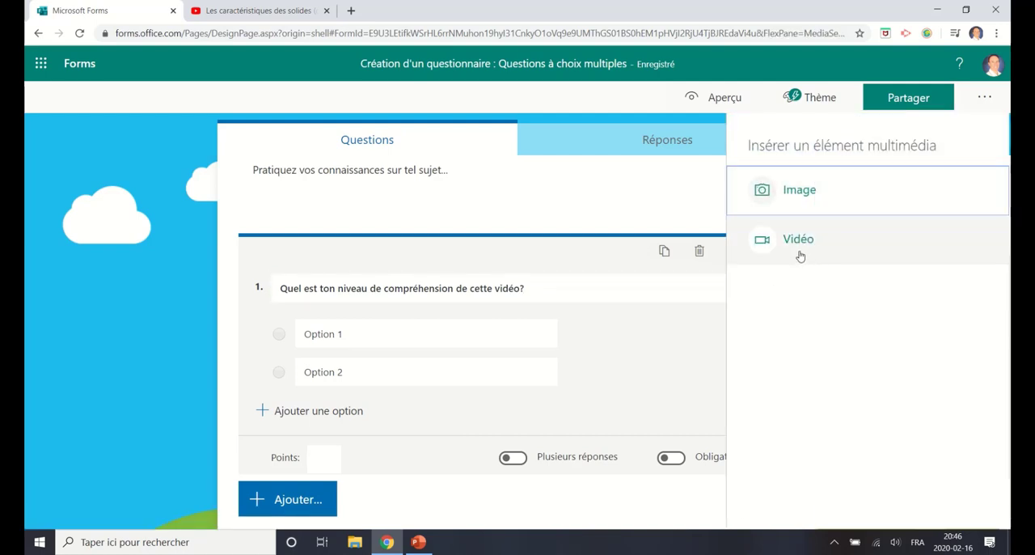
{"action": "left_click", "coordinate": [251, 10]}
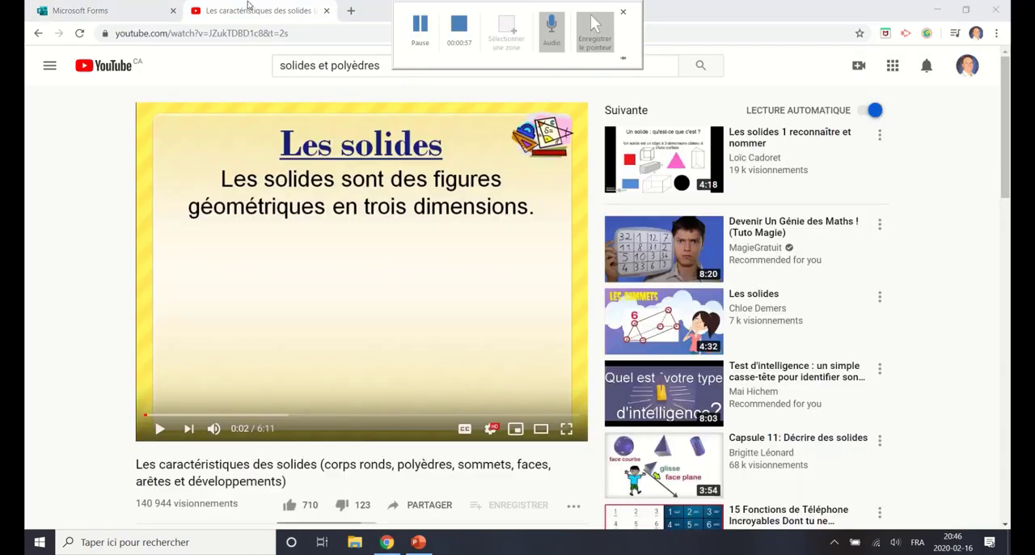
{"action": "left_click", "coordinate": [302, 34]}
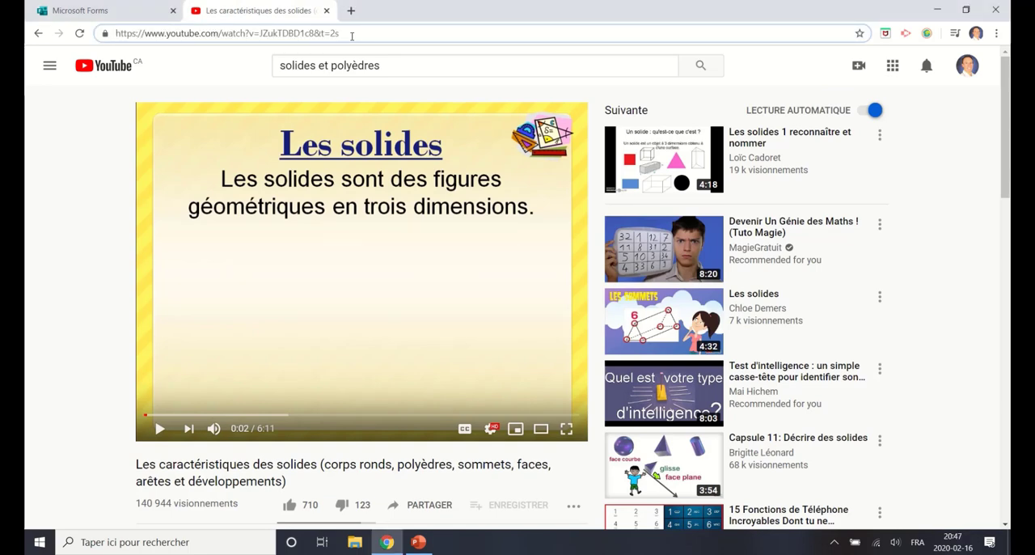
{"action": "left_click_drag", "start_coordinate": [344, 33], "coordinate": [105, 34]}
{"action": "key", "text": "ctrl+c"}
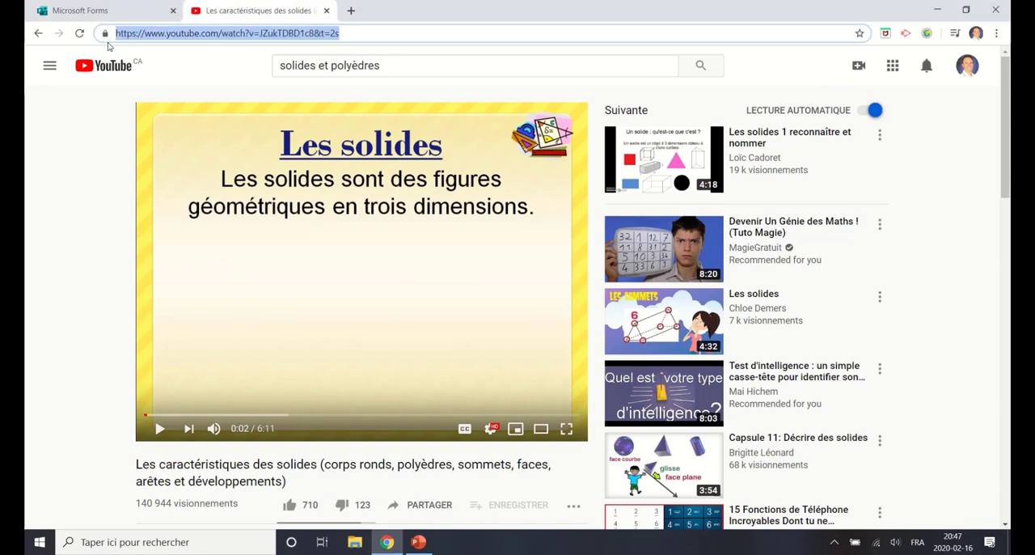
{"action": "left_click", "coordinate": [109, 10]}
{"action": "left_click", "coordinate": [728, 238]}
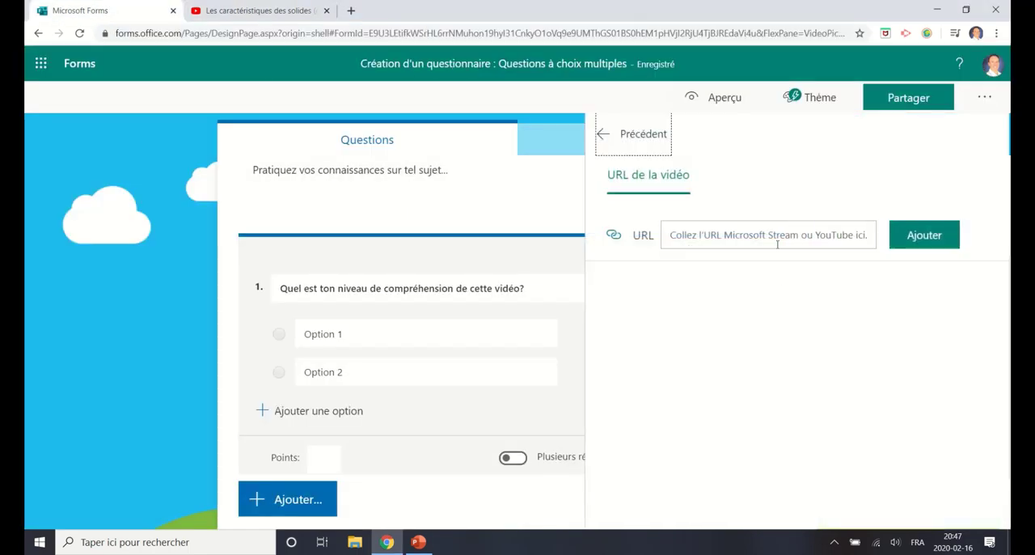
{"action": "left_click", "coordinate": [777, 243]}
{"action": "key", "text": "ctrl+v"}
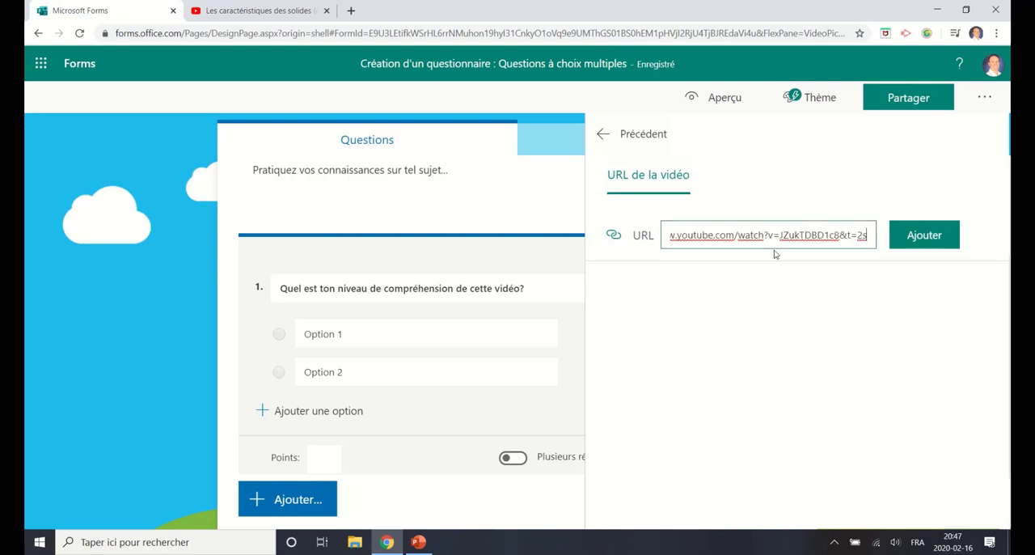
{"action": "left_click", "coordinate": [895, 234]}
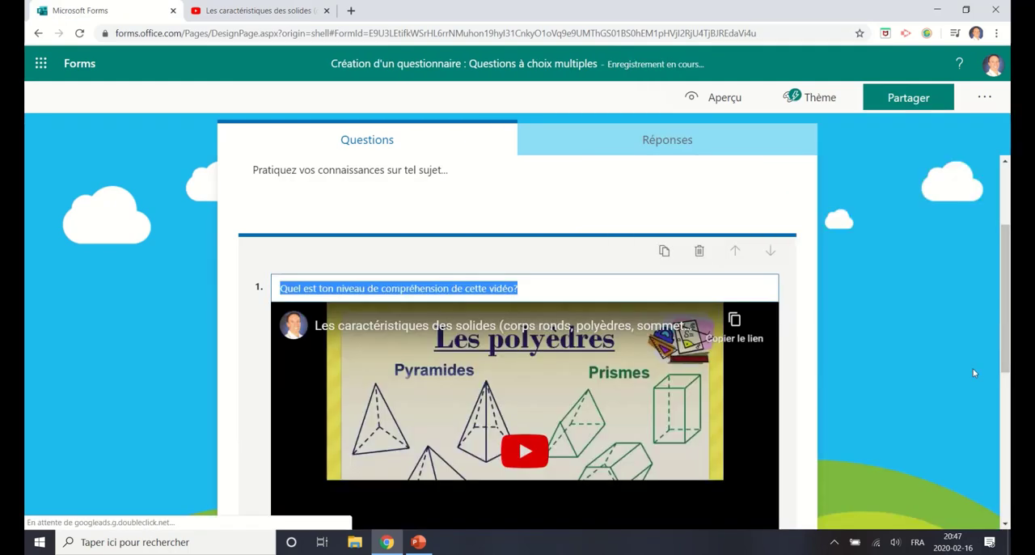
Step: Fill in question 1's first two answer options as "J'ai tout compris" and "J'ai compris la majorité"
{"action": "scroll", "coordinate": [974, 373], "scroll_direction": "down", "scroll_amount": 1}
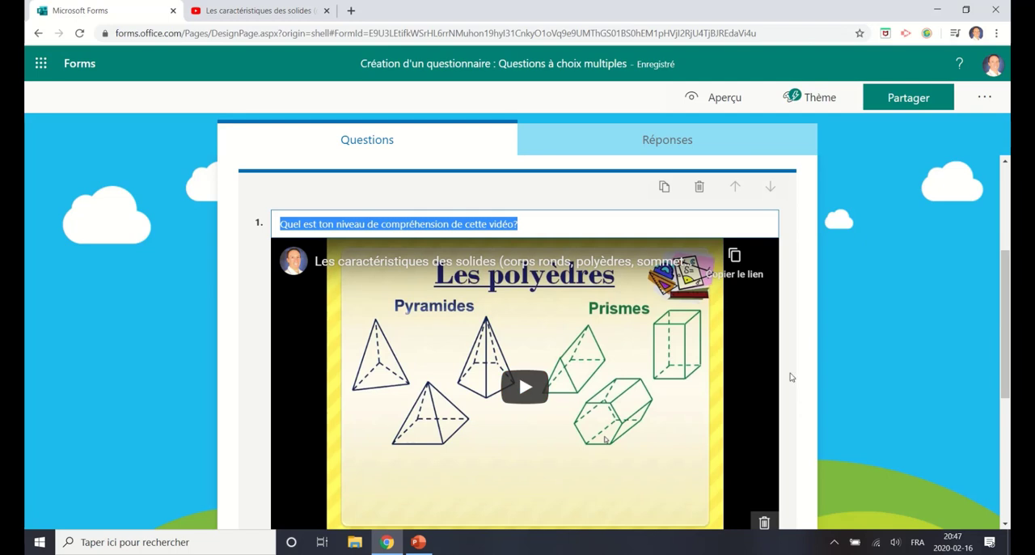
{"action": "scroll", "coordinate": [768, 361], "scroll_direction": "down", "scroll_amount": 2}
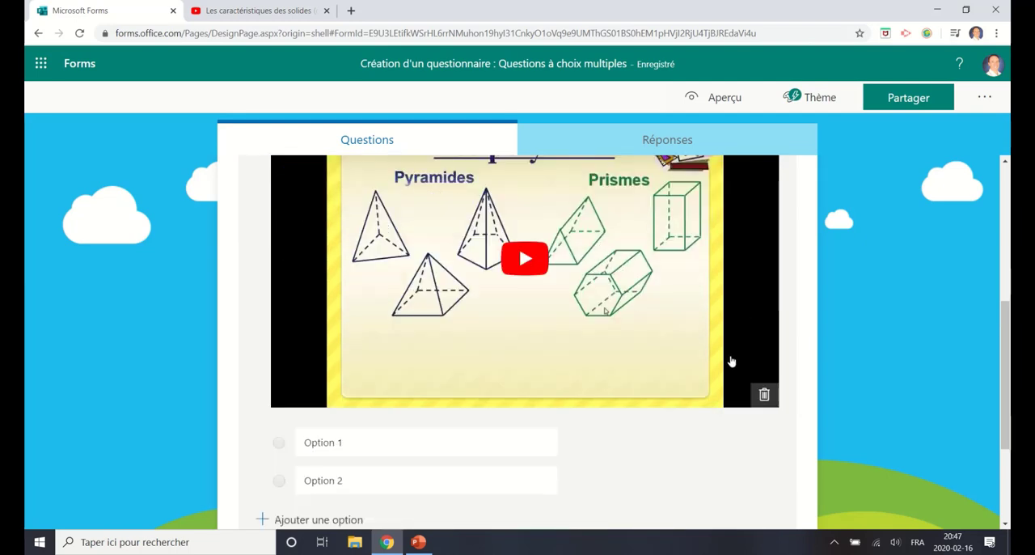
{"action": "left_click", "coordinate": [364, 442]}
{"action": "scroll", "coordinate": [876, 405], "scroll_direction": "down", "scroll_amount": 1}
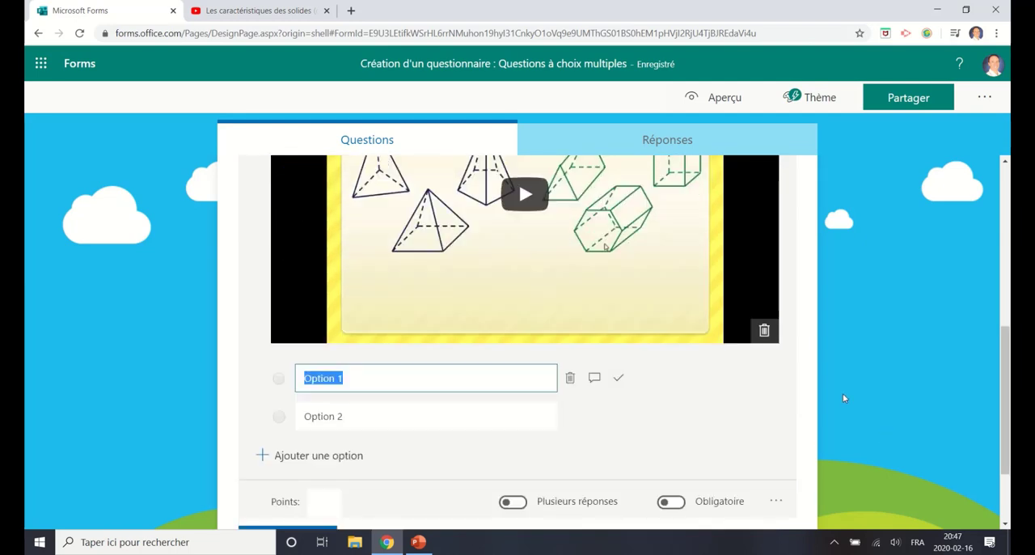
{"action": "type", "text": "J'ait to"}
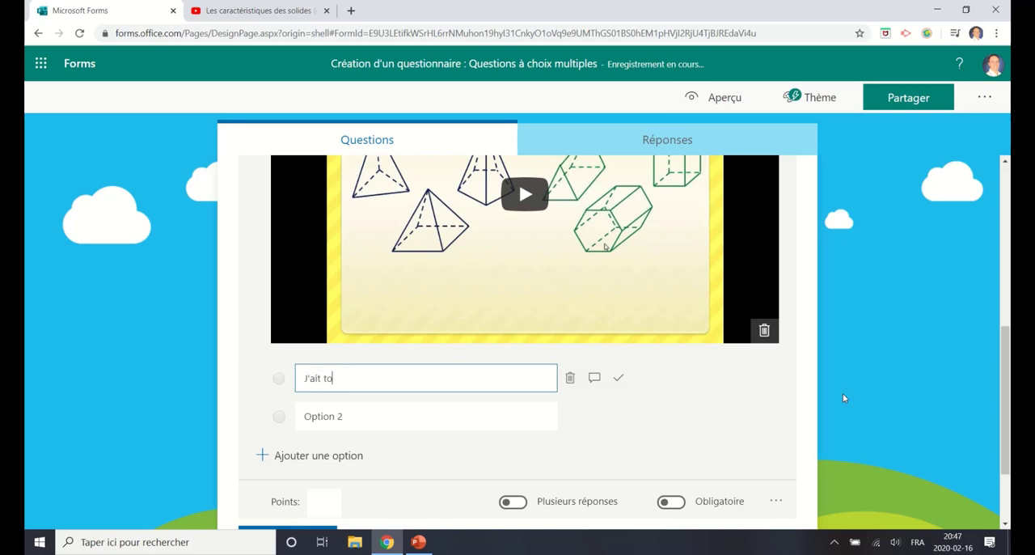
{"action": "key", "text": "BackSpace"}
{"action": "key", "text": "BackSpace"}
{"action": "key", "text": "BackSpace"}
{"action": "key", "text": "BackSpace"}
{"action": "type", "text": " tout compris"}
{"action": "left_click", "coordinate": [480, 417]}
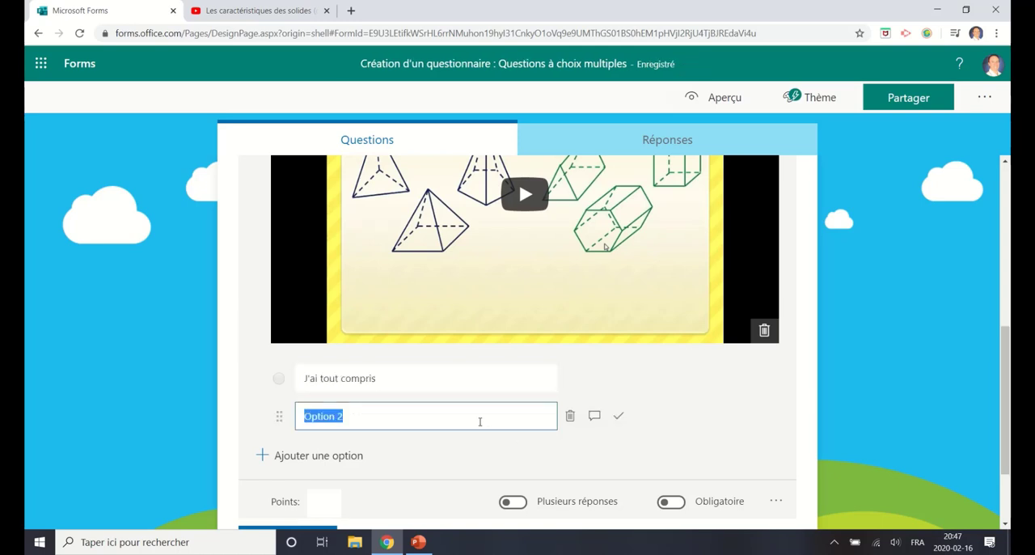
{"action": "type", "text": "J'ai compris "}
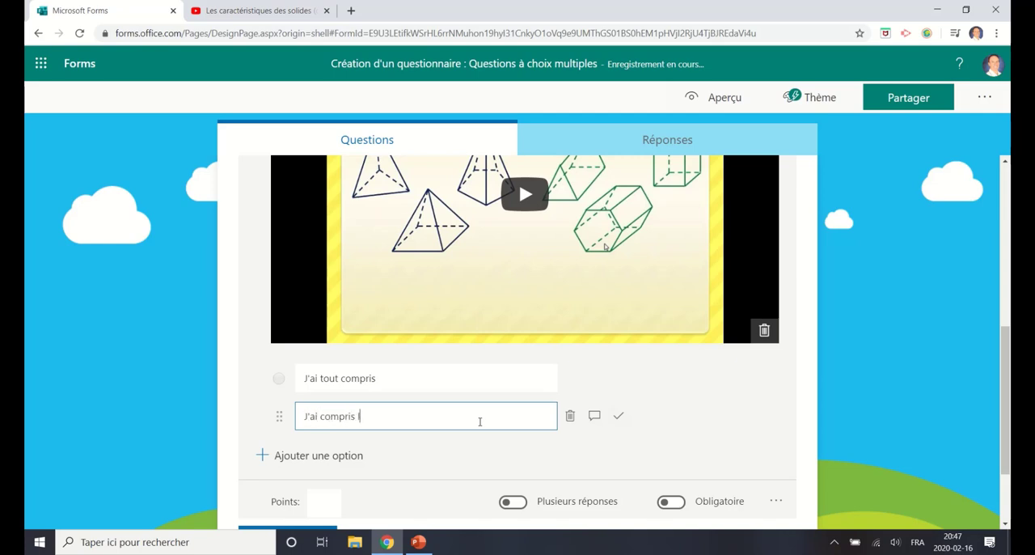
{"action": "type", "text": "la majorité"}
Step: Add a third answer option "J'aimerais une révision avec l'enseignant" and make question 1 mandatory
{"action": "scroll", "coordinate": [480, 421], "scroll_direction": "down", "scroll_amount": 1}
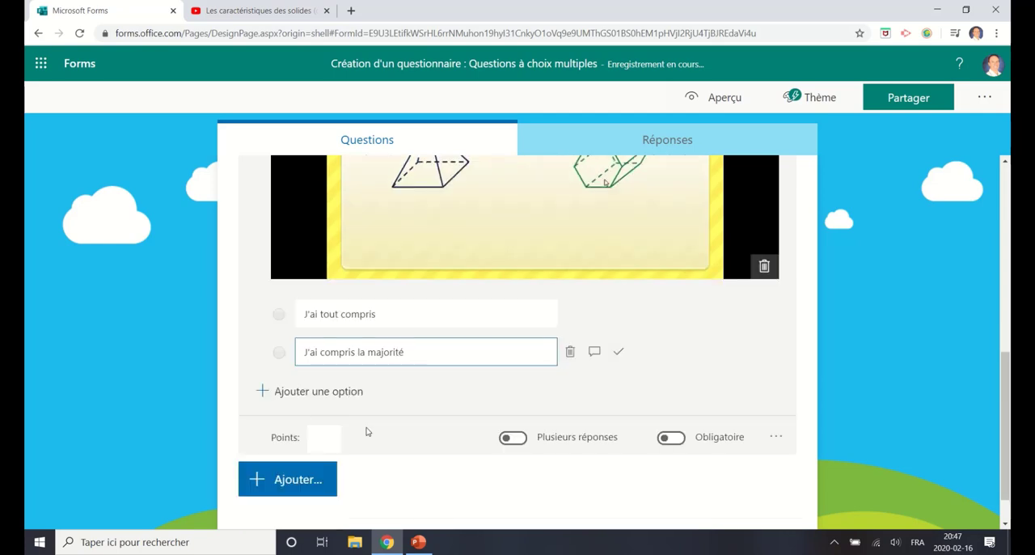
{"action": "left_click", "coordinate": [274, 395]}
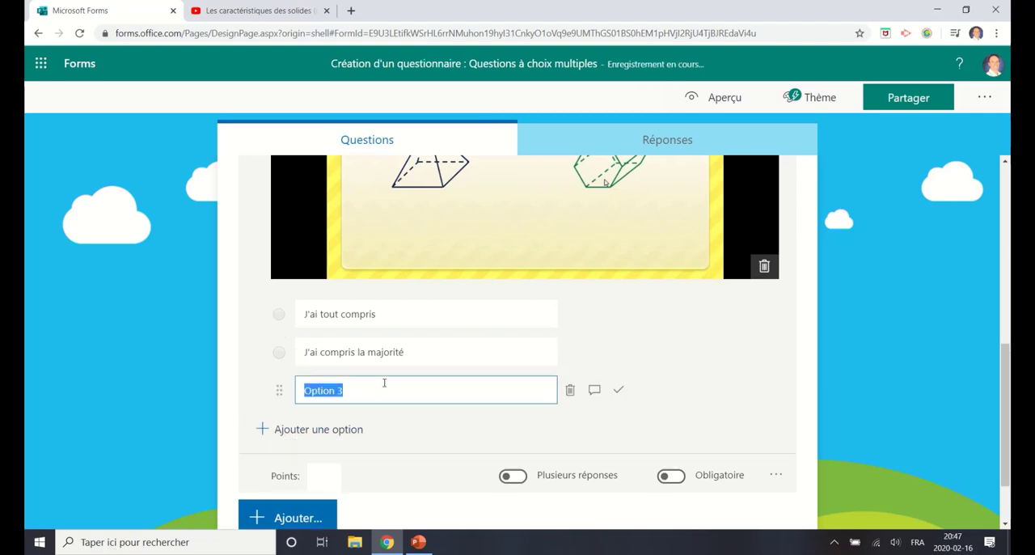
{"action": "type", "text": "J'ai"}
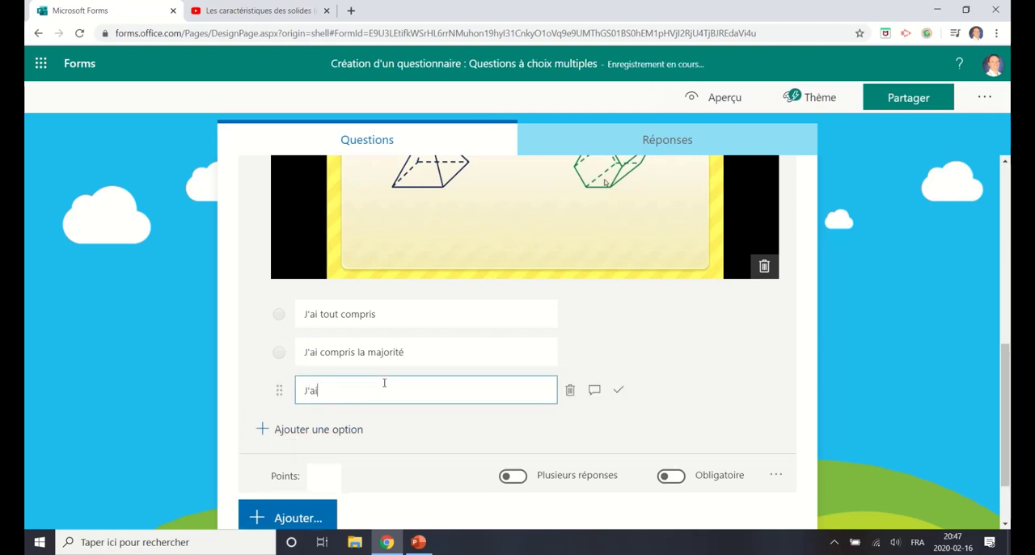
{"action": "type", "text": "merais une révision avec l'enseignant"}
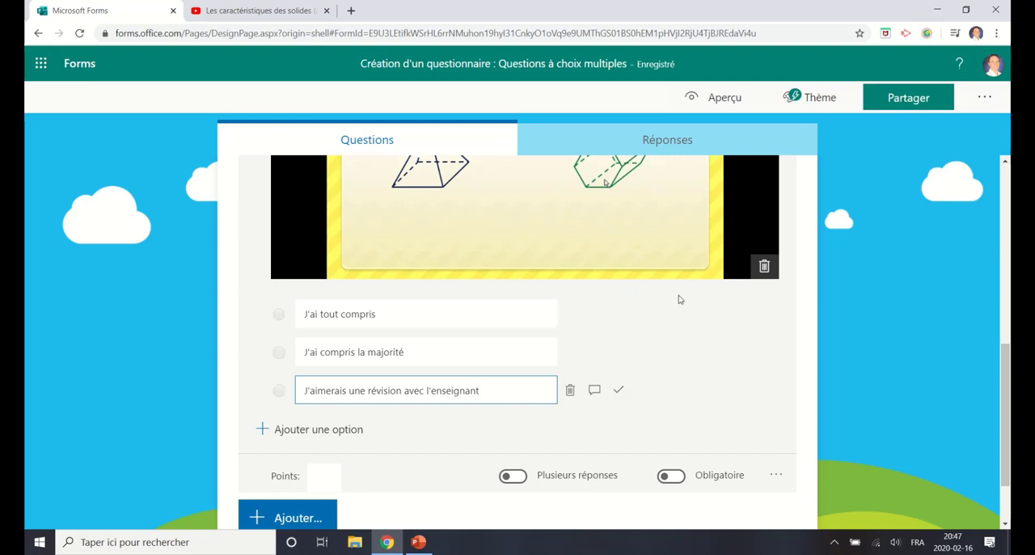
{"action": "scroll", "coordinate": [872, 349], "scroll_direction": "down", "scroll_amount": 1}
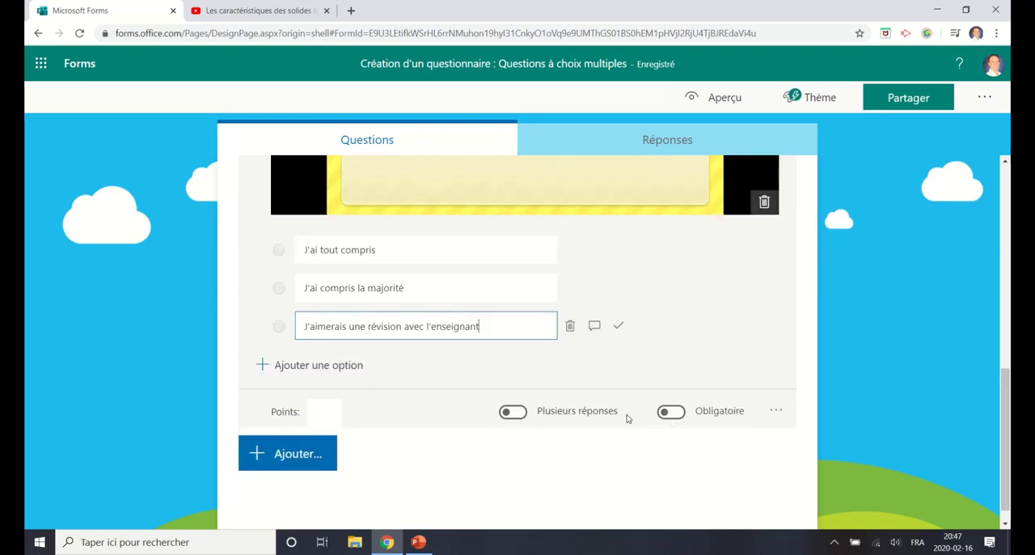
{"action": "left_click", "coordinate": [673, 415]}
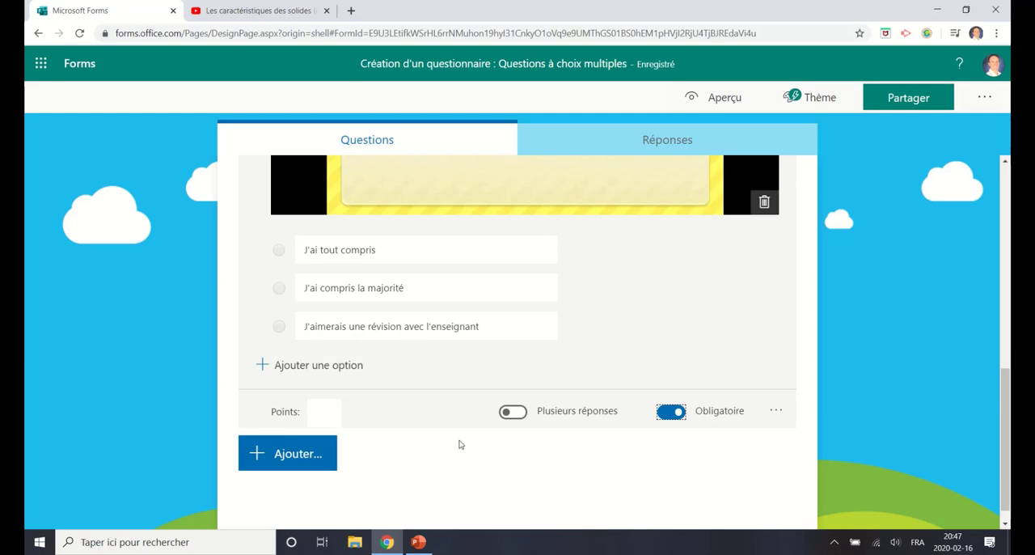
Step: Add a second choice question reading "Quel est le nom de ce polyèdre?"
{"action": "scroll", "coordinate": [478, 462], "scroll_direction": "down", "scroll_amount": 1}
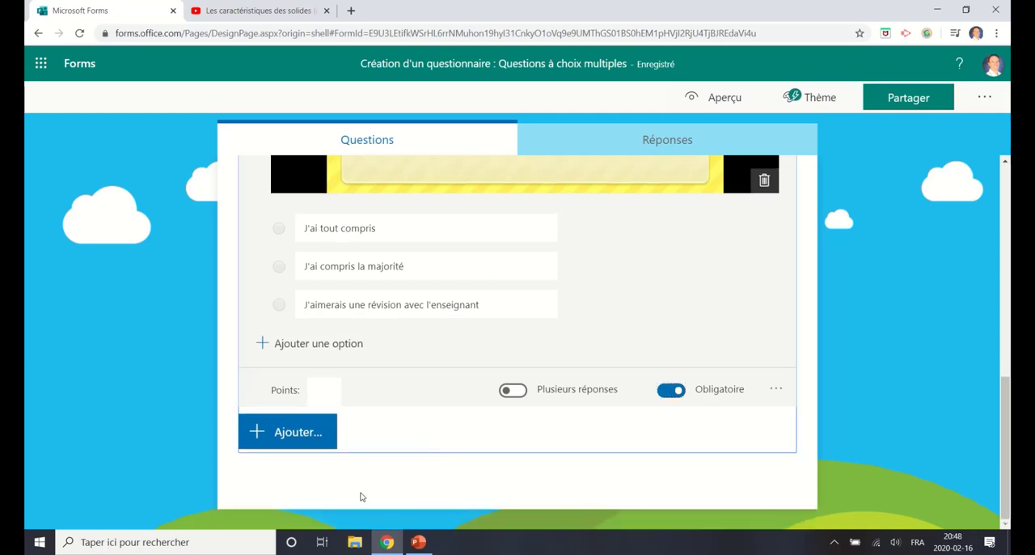
{"action": "left_click", "coordinate": [310, 438]}
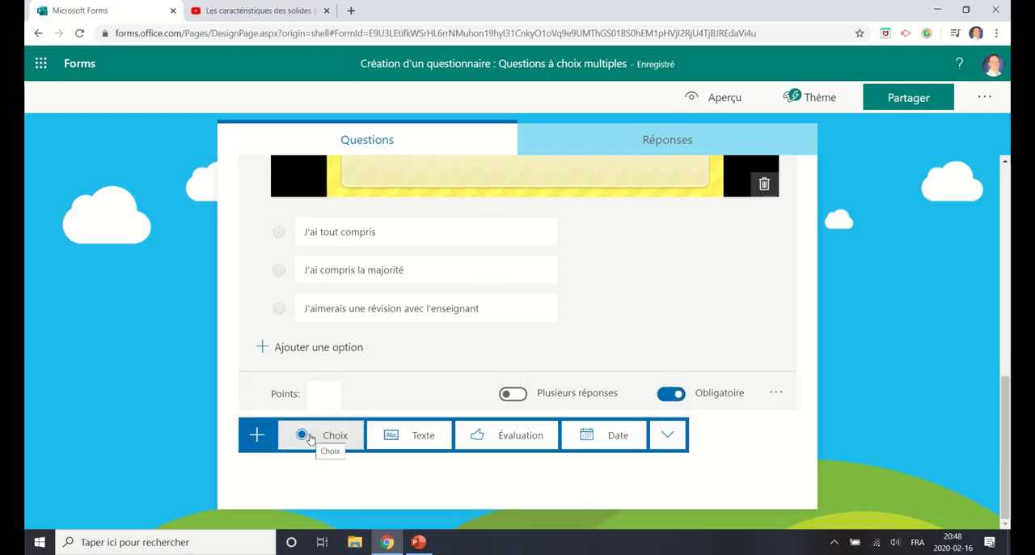
{"action": "left_click", "coordinate": [320, 436]}
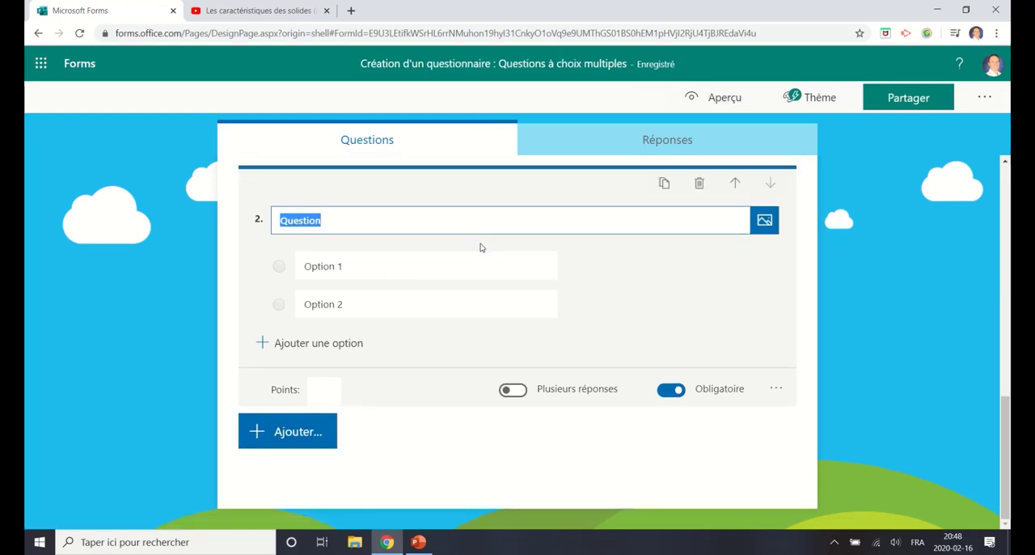
{"action": "type", "text": "Quel"}
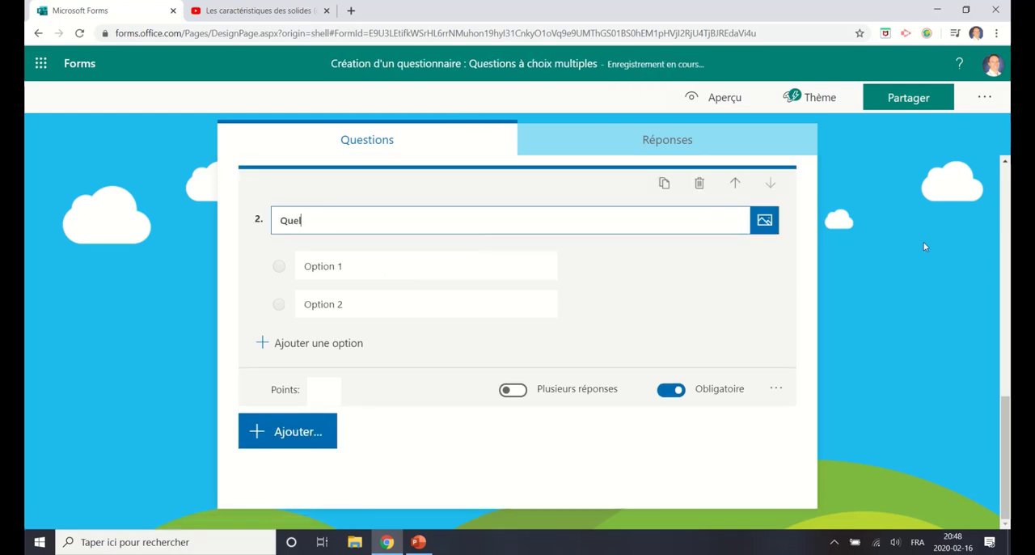
{"action": "type", "text": " est le nom de "}
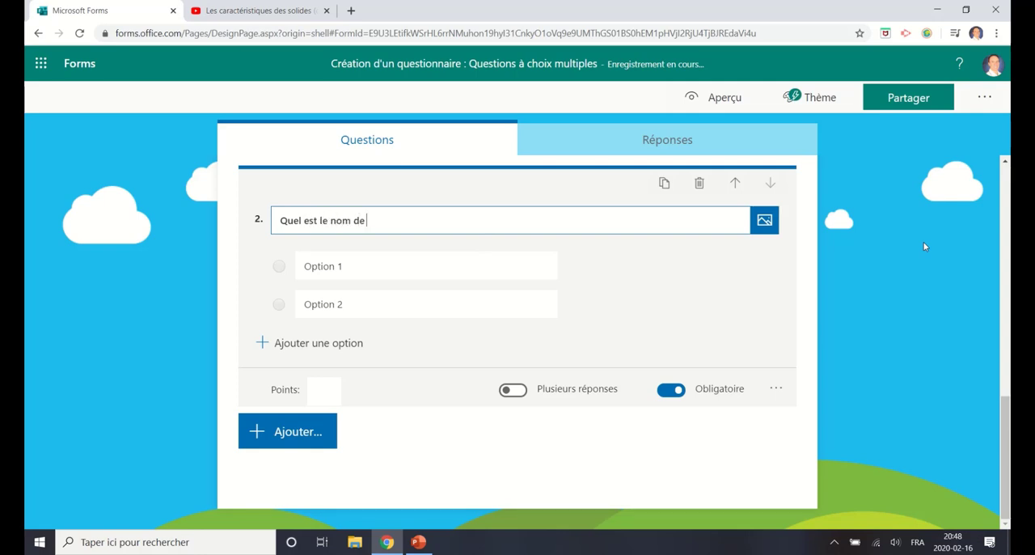
{"action": "type", "text": "ce polyèdre"}
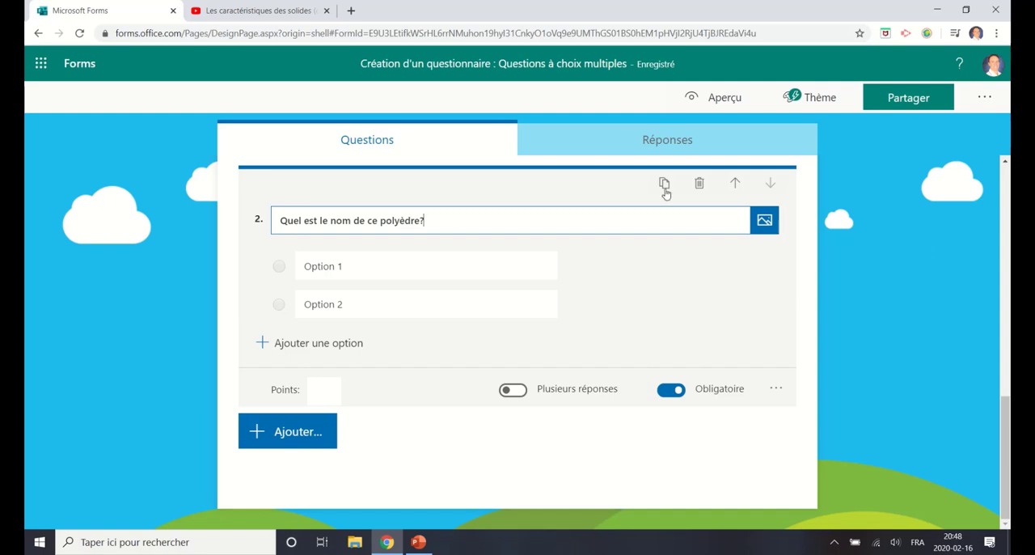
Step: Upload the image "Prisme à base triangulaire.png" from the computer into question 2
{"action": "left_click", "coordinate": [759, 229]}
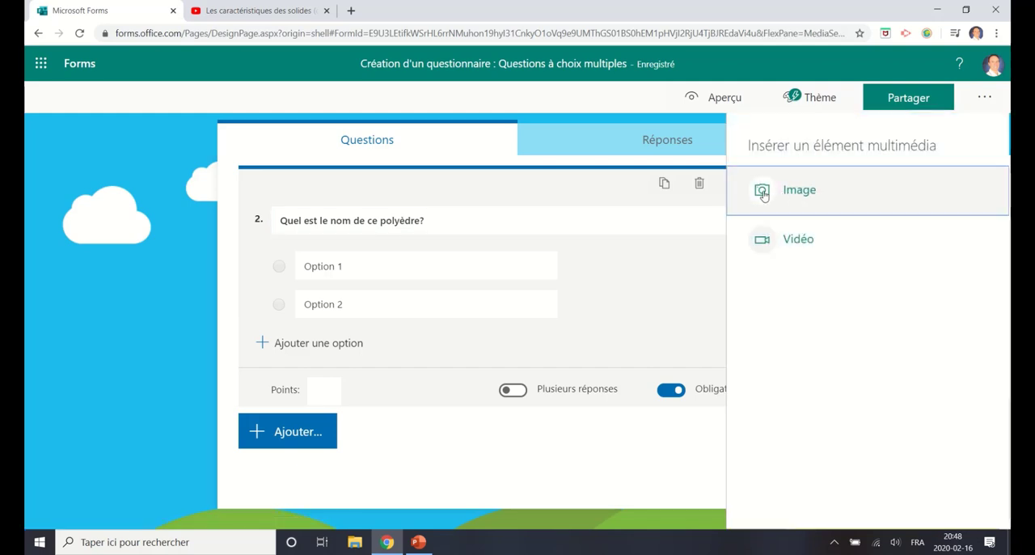
{"action": "left_click", "coordinate": [799, 191]}
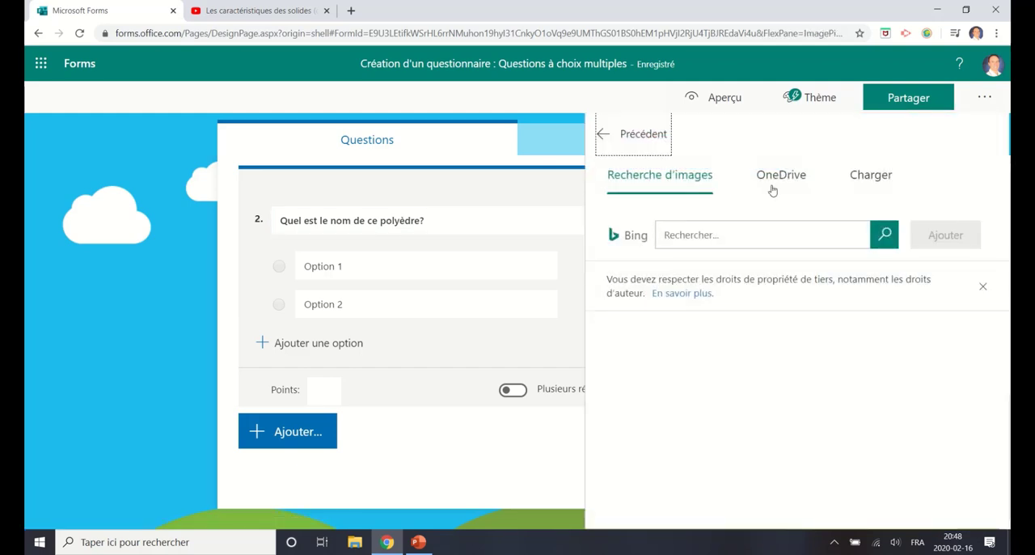
{"action": "left_click", "coordinate": [859, 177]}
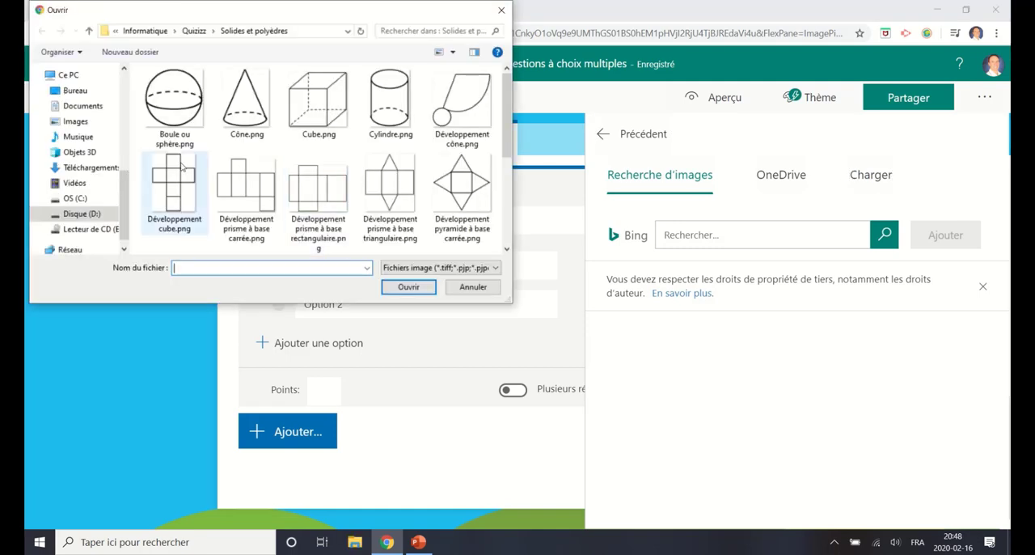
{"action": "scroll", "coordinate": [331, 167], "scroll_direction": "down", "scroll_amount": 2}
{"action": "left_click", "coordinate": [463, 113]}
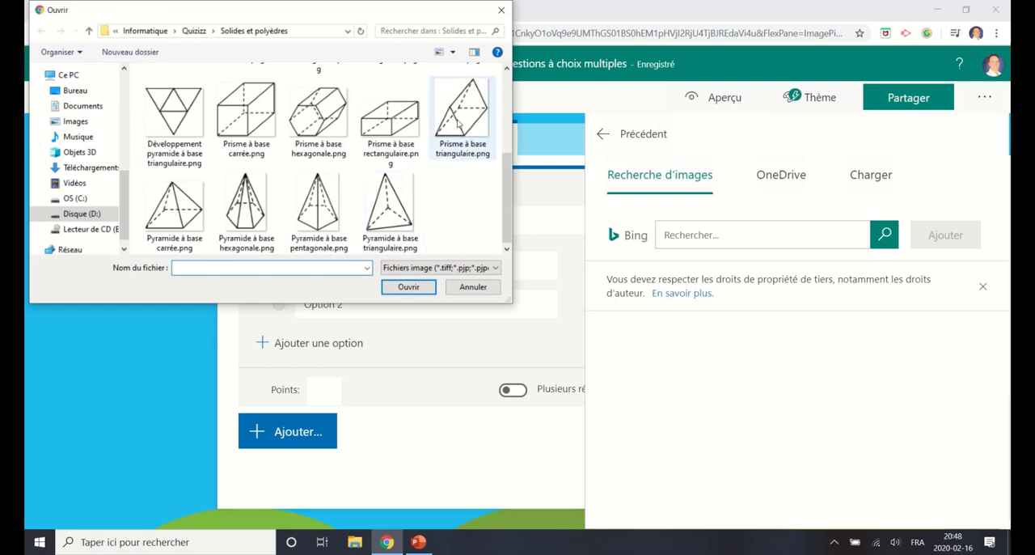
{"action": "left_click", "coordinate": [408, 287]}
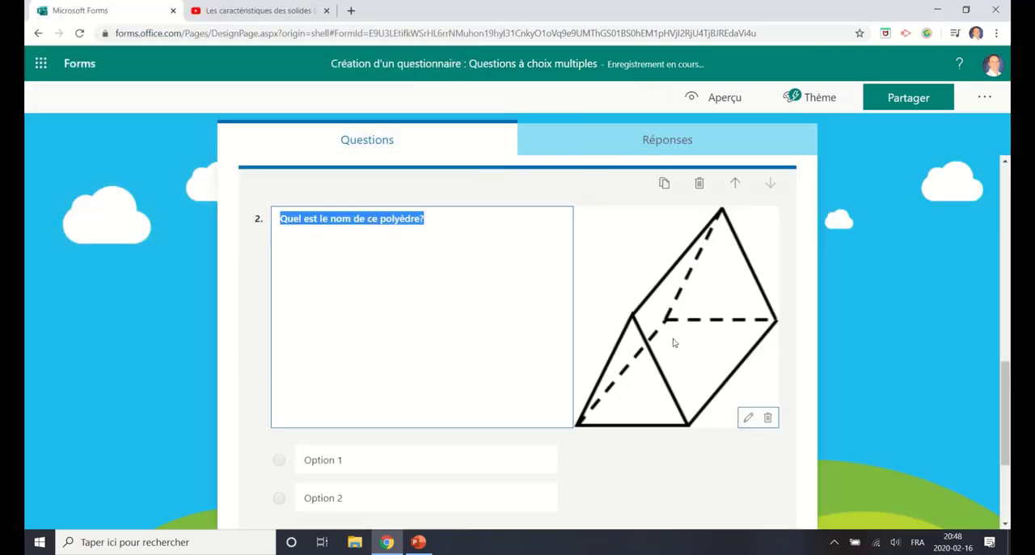
Step: Try the enlarged display and zoom settings on question 2's prism image, restoring its original size
{"action": "left_click", "coordinate": [748, 417]}
{"action": "left_click", "coordinate": [687, 417]}
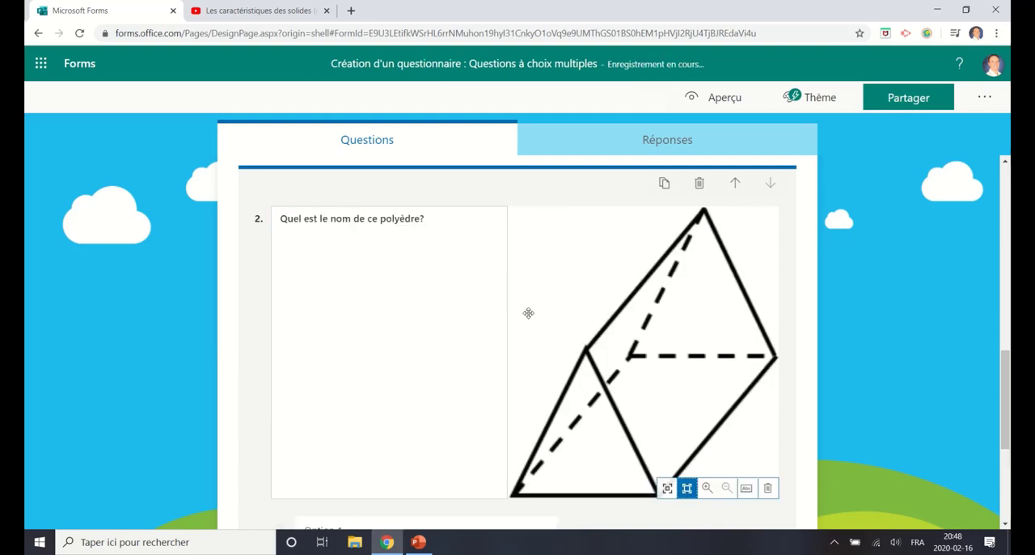
{"action": "left_click", "coordinate": [667, 488]}
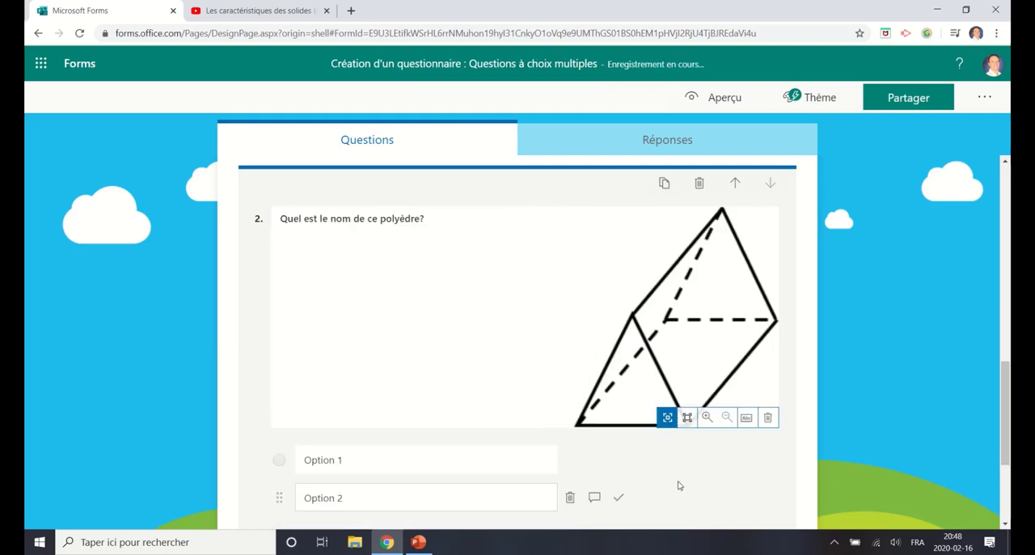
{"action": "left_click", "coordinate": [707, 418]}
{"action": "left_click", "coordinate": [725, 417]}
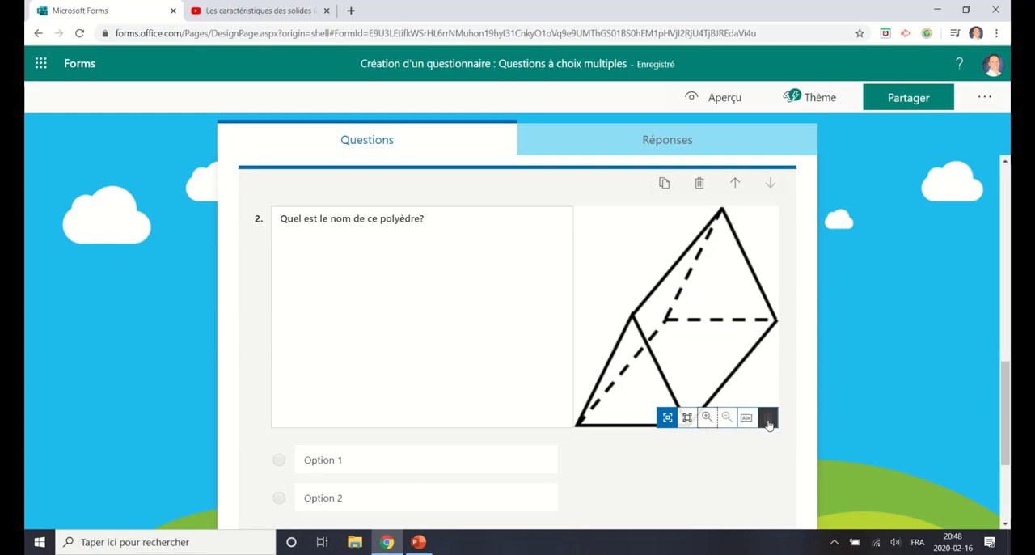
Step: Fill in question 2's first two answer options as "Pyramide à base rectangulaire" and "Prisme à base triangulaire"
{"action": "scroll", "coordinate": [466, 278], "scroll_direction": "down", "scroll_amount": 2}
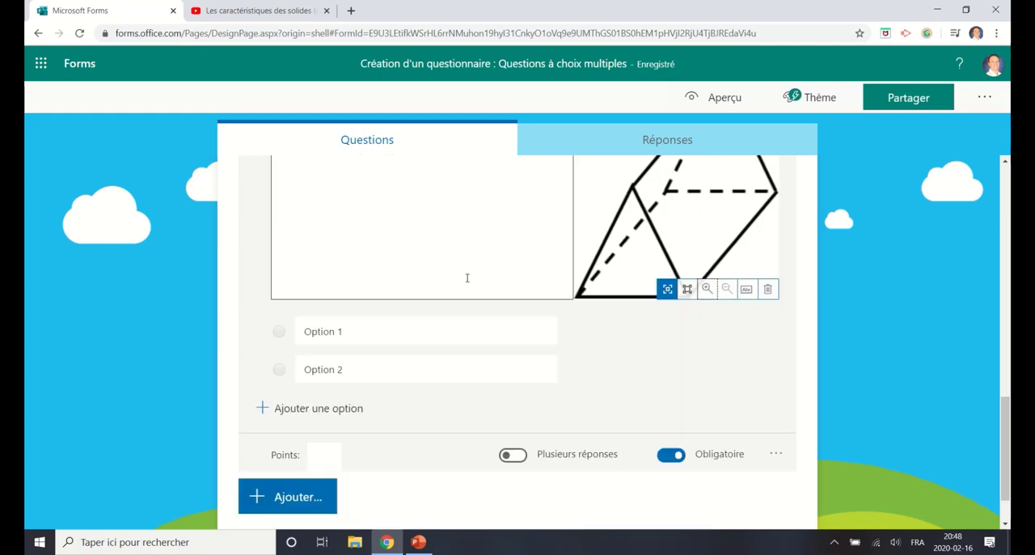
{"action": "left_click", "coordinate": [385, 328]}
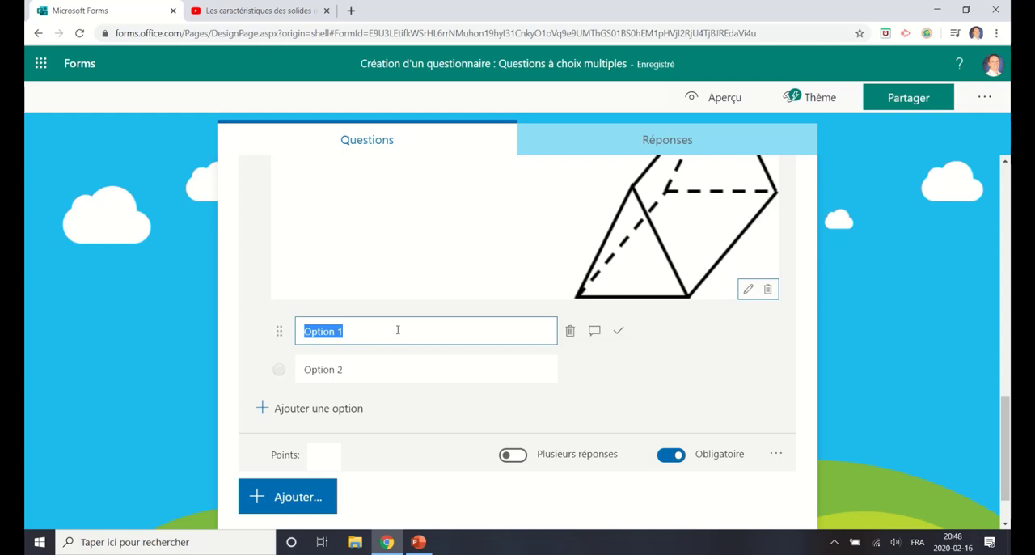
{"action": "type", "text": "Pyramid"}
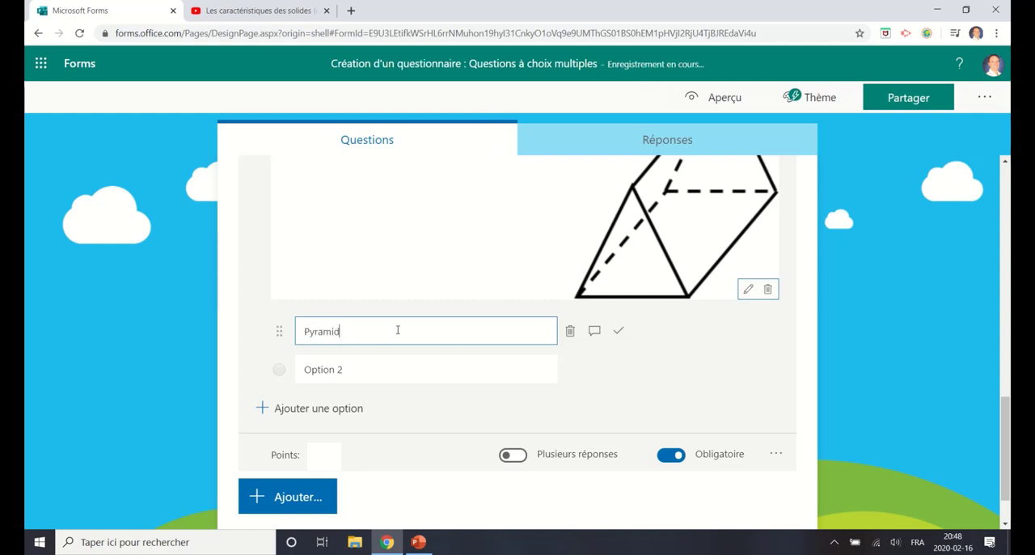
{"action": "type", "text": "e à base rectangulaire"}
{"action": "left_click", "coordinate": [387, 370]}
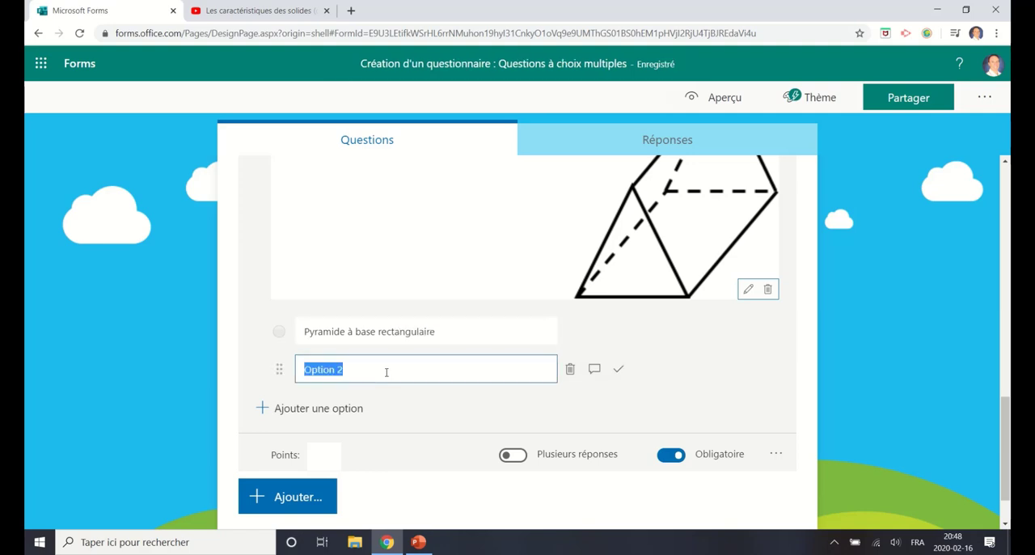
{"action": "type", "text": "Prisme à base t"}
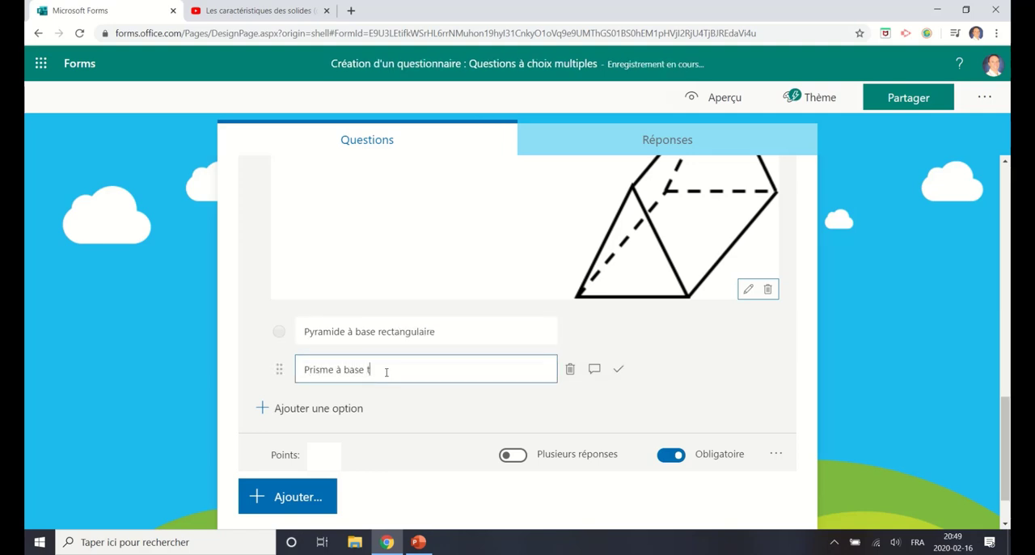
{"action": "type", "text": "riangulaire"}
Step: Add a third answer option "Pyramide à base triangulaire" and mark "Prisme à base triangulaire" as the correct answer
{"action": "left_click", "coordinate": [343, 406]}
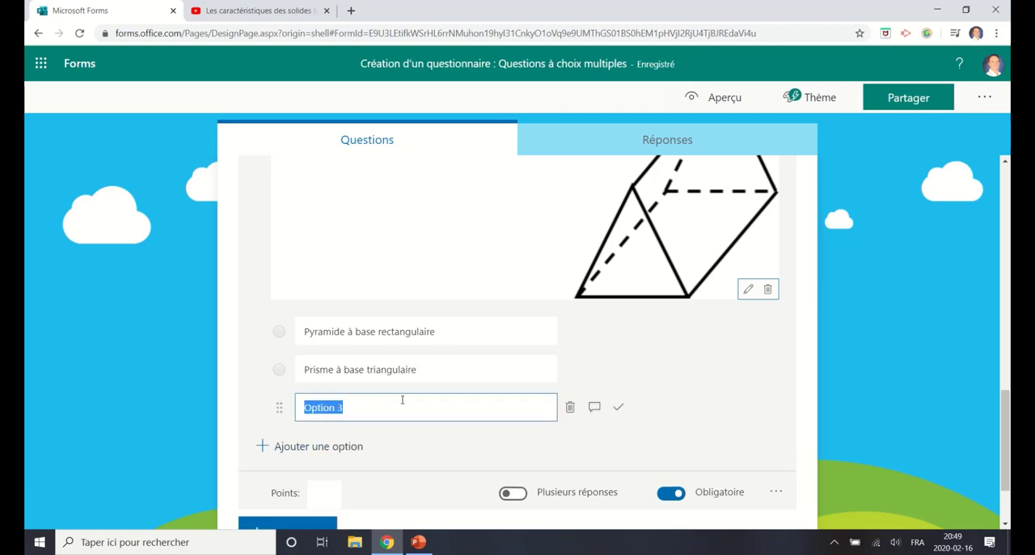
{"action": "type", "text": "Pyramide à "}
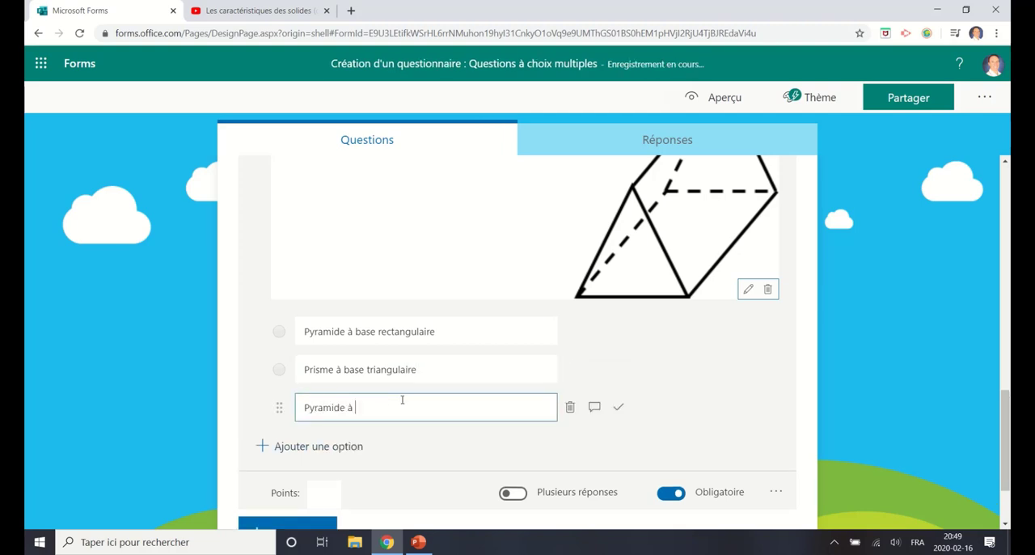
{"action": "type", "text": "base triangulaire"}
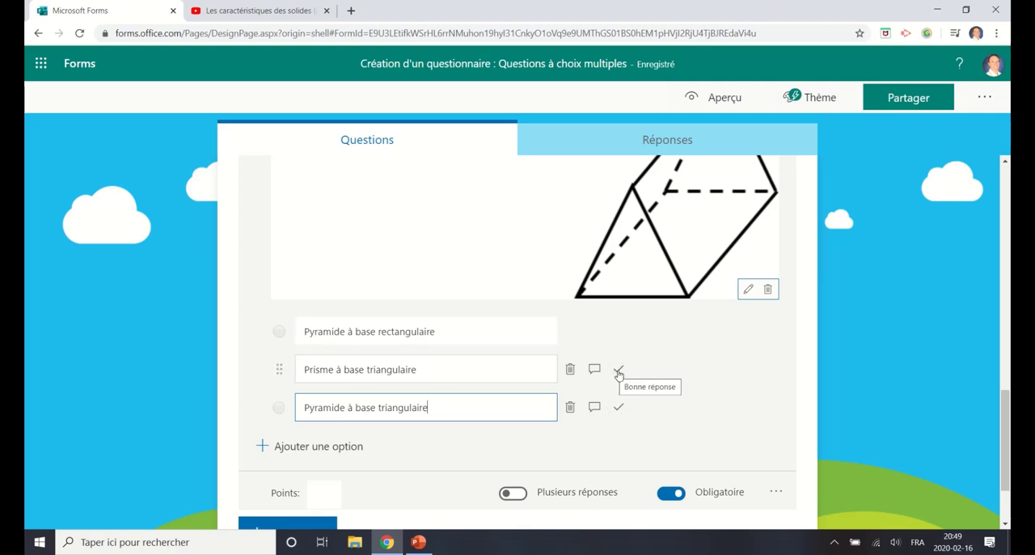
{"action": "left_click", "coordinate": [620, 371]}
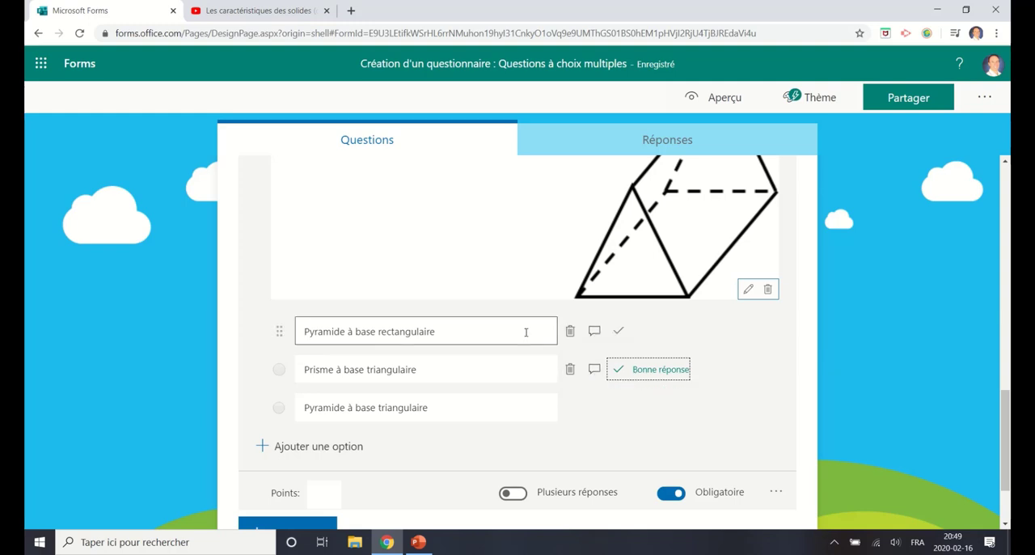
Step: Give the option "Pyramide à base rectangulaire" the feedback message "Quand un polyèdre contient une majorité de rectangles, il s'agit d'un prisme."
{"action": "left_click", "coordinate": [595, 331]}
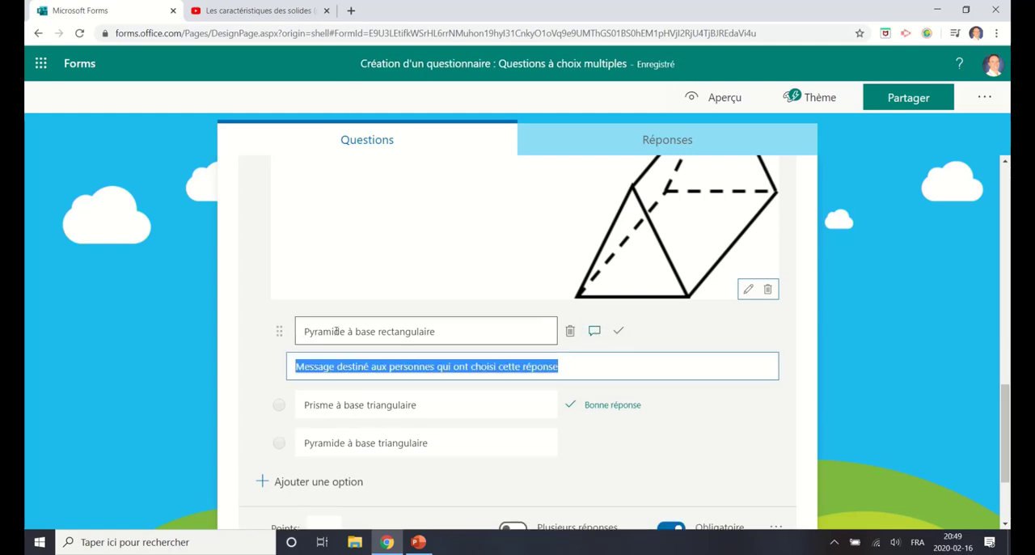
{"action": "scroll", "coordinate": [471, 335], "scroll_direction": "up", "scroll_amount": 1}
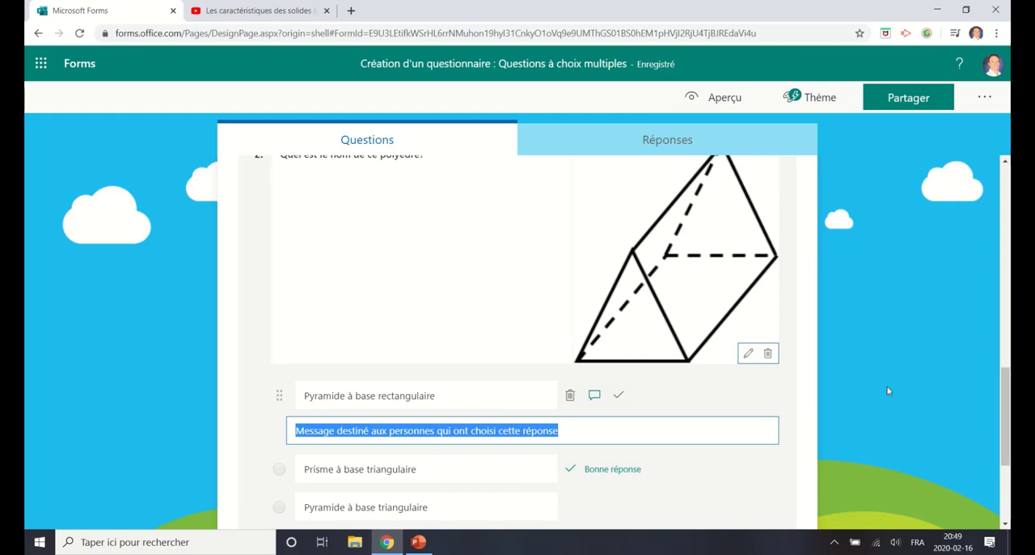
{"action": "scroll", "coordinate": [897, 380], "scroll_direction": "down", "scroll_amount": 1}
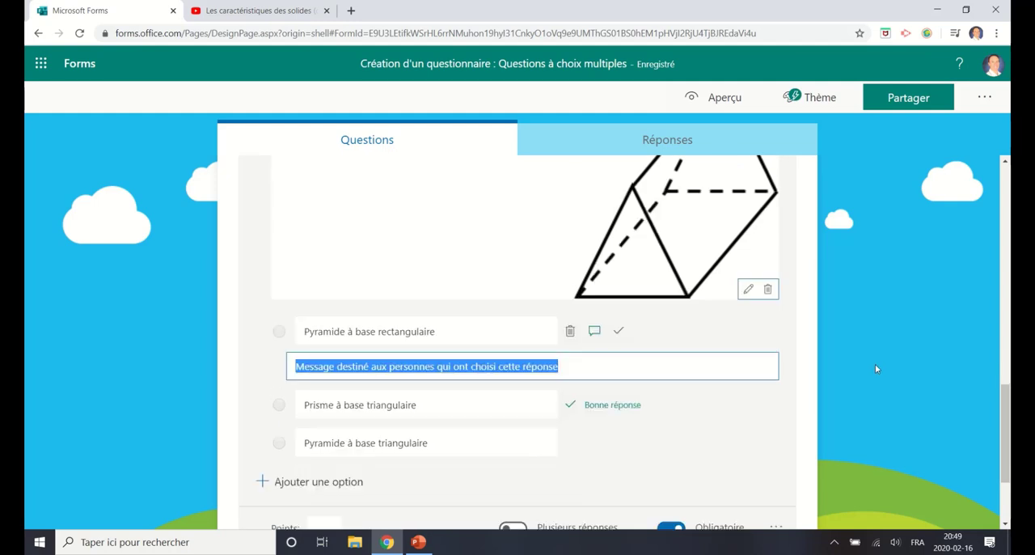
{"action": "type", "text": "Quand"}
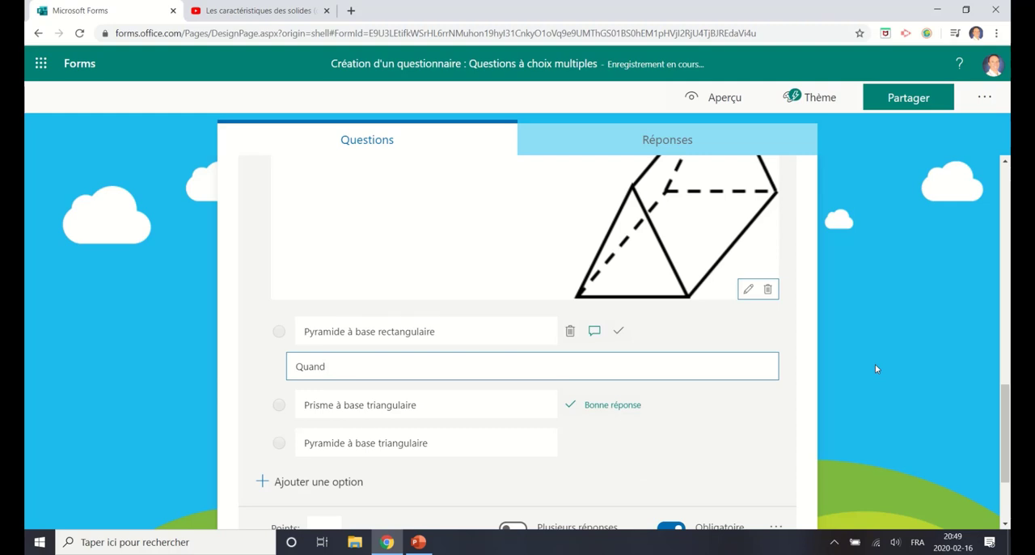
{"action": "type", "text": " un"}
{"action": "key", "text": "BackSpace"}
{"action": "key", "text": "BackSpace"}
{"action": "type", "text": "yèdre contient une majo"}
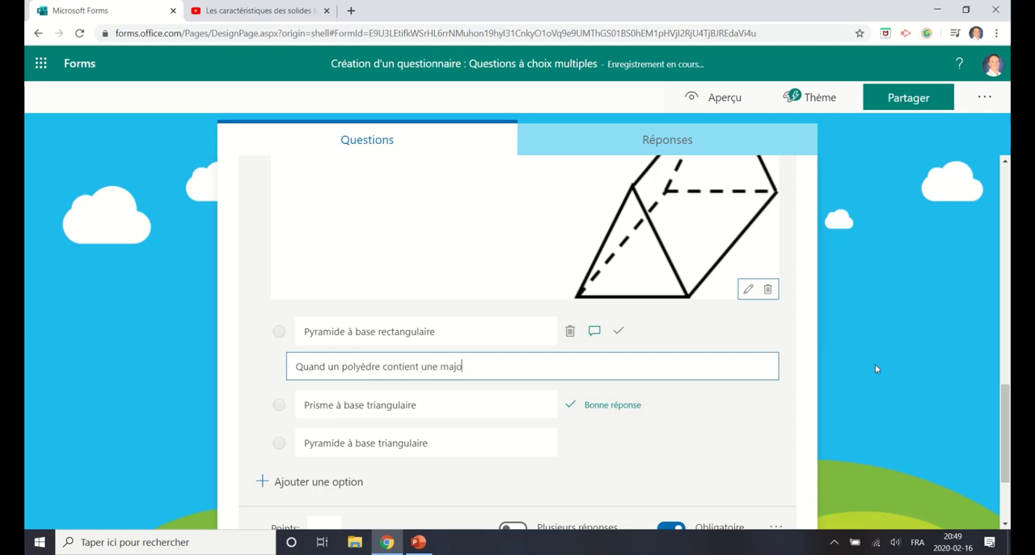
{"action": "type", "text": "rité de rectangles, il s'agit d'un rp"}
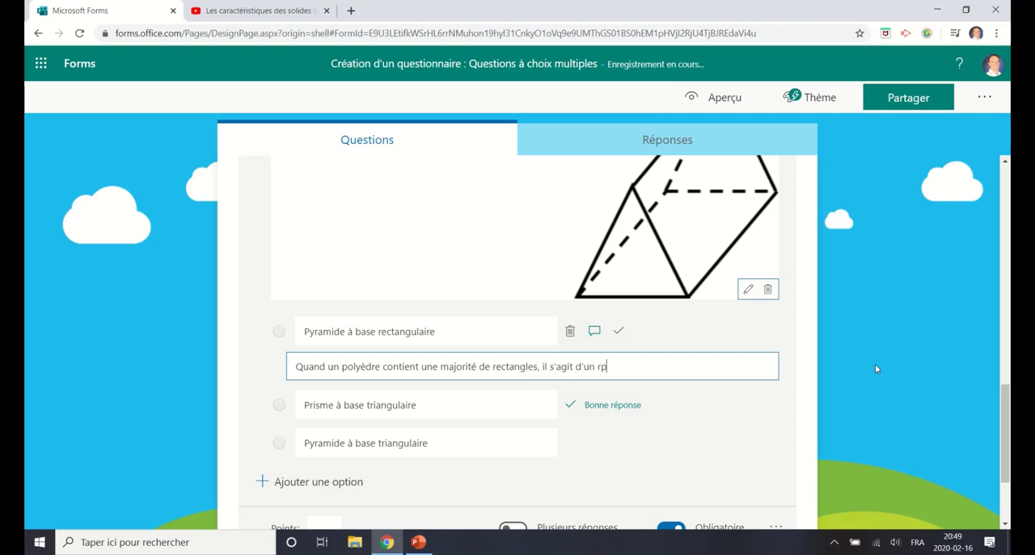
{"action": "key", "text": "BackSpace"}
{"action": "key", "text": "BackSpace"}
{"action": "type", "text": "prisme."}
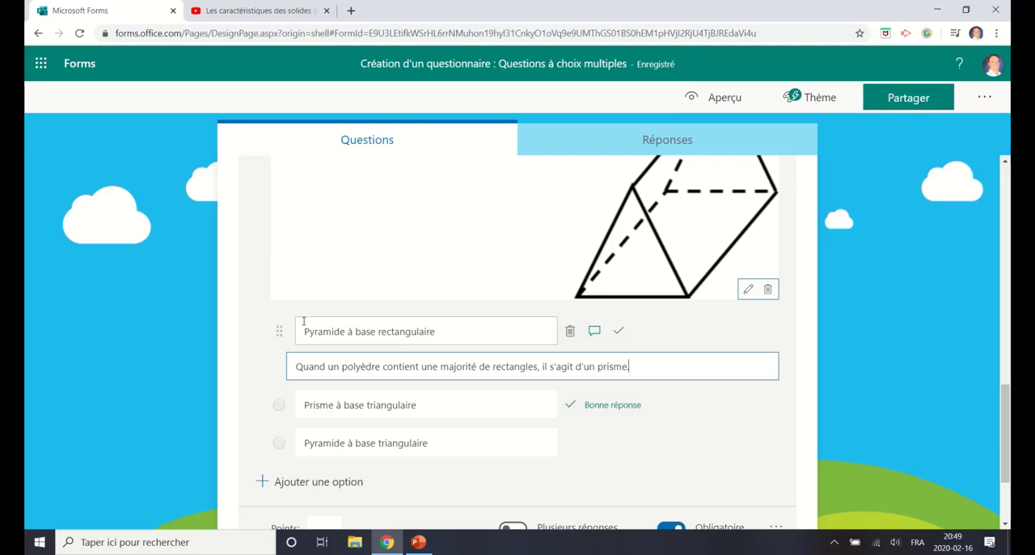
Step: Copy the first option's feedback message to the option "Pyramide à base triangulaire"
{"action": "left_click_drag", "start_coordinate": [629, 366], "coordinate": [273, 369]}
{"action": "key", "text": "ctrl+c"}
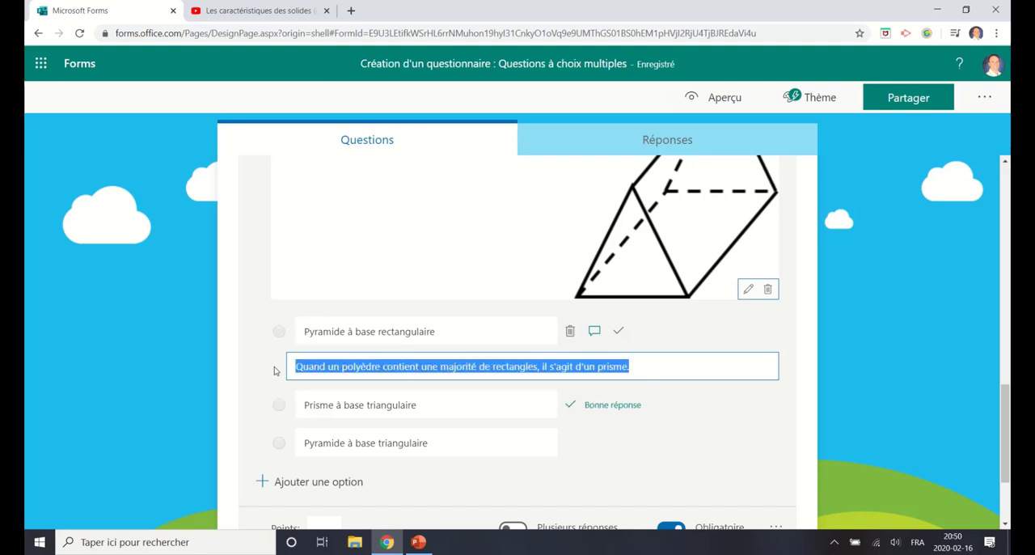
{"action": "left_click", "coordinate": [454, 441]}
{"action": "left_click", "coordinate": [595, 443]}
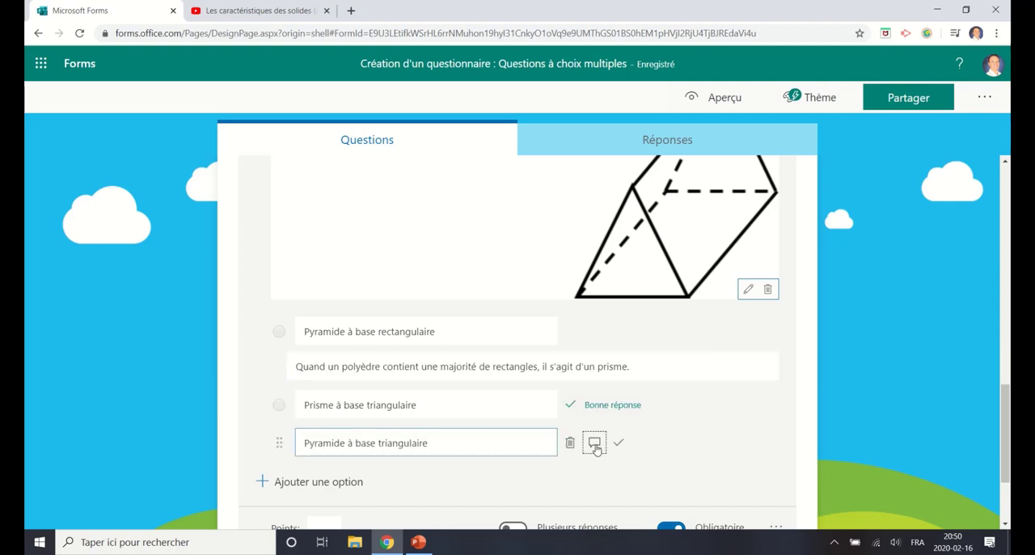
{"action": "key", "text": "ctrl+v"}
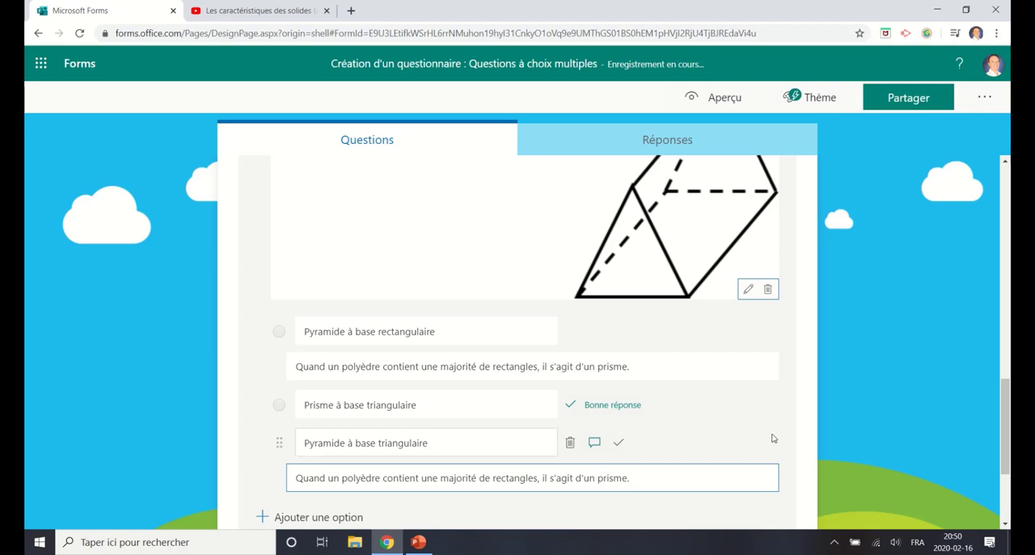
{"action": "left_click", "coordinate": [812, 418]}
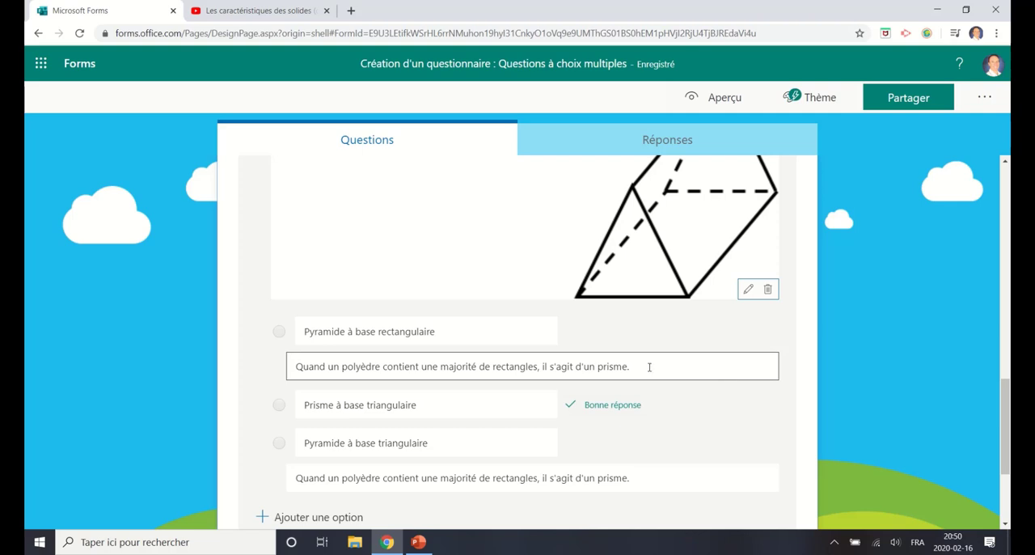
{"action": "scroll", "coordinate": [702, 377], "scroll_direction": "down", "scroll_amount": 1}
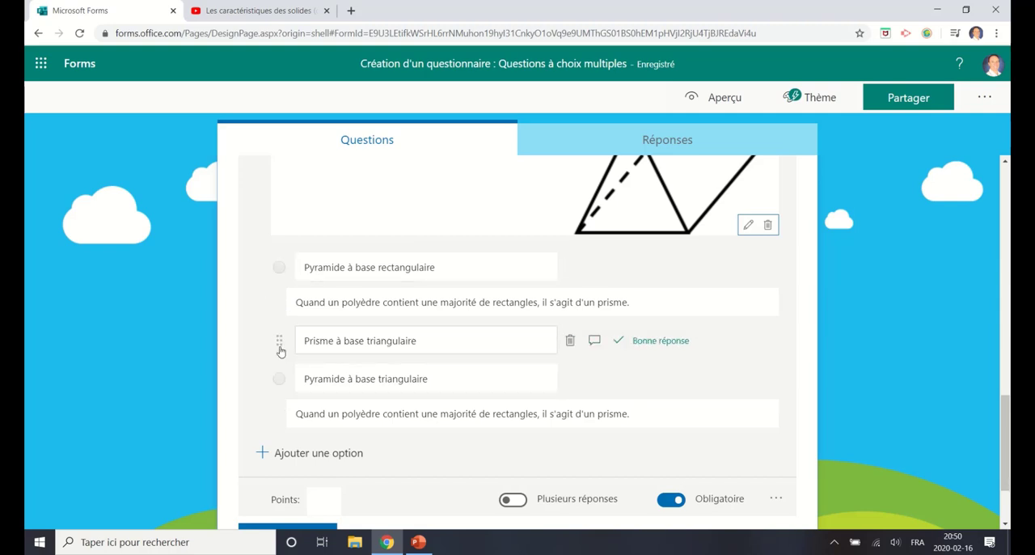
{"action": "mouse_move", "coordinate": [280, 347]}
{"action": "left_mouse_down"}
{"action": "mouse_move", "coordinate": [277, 268]}
{"action": "mouse_move", "coordinate": [273, 342]}
{"action": "left_mouse_up"}
Step: Set question 2 to shuffle its answer options and present them as a drop-down list
{"action": "scroll", "coordinate": [631, 348], "scroll_direction": "down", "scroll_amount": 1}
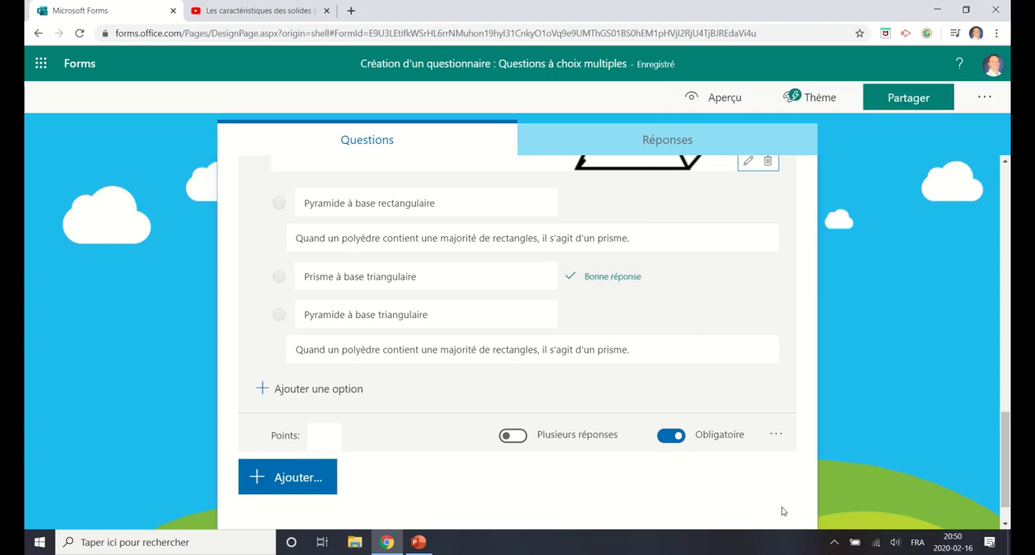
{"action": "left_click", "coordinate": [776, 436]}
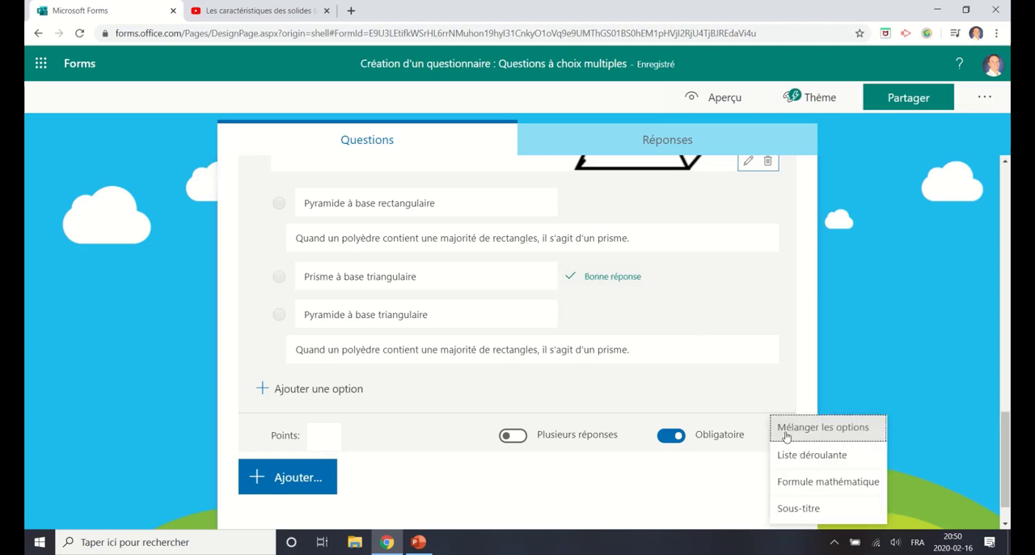
{"action": "left_click", "coordinate": [790, 434]}
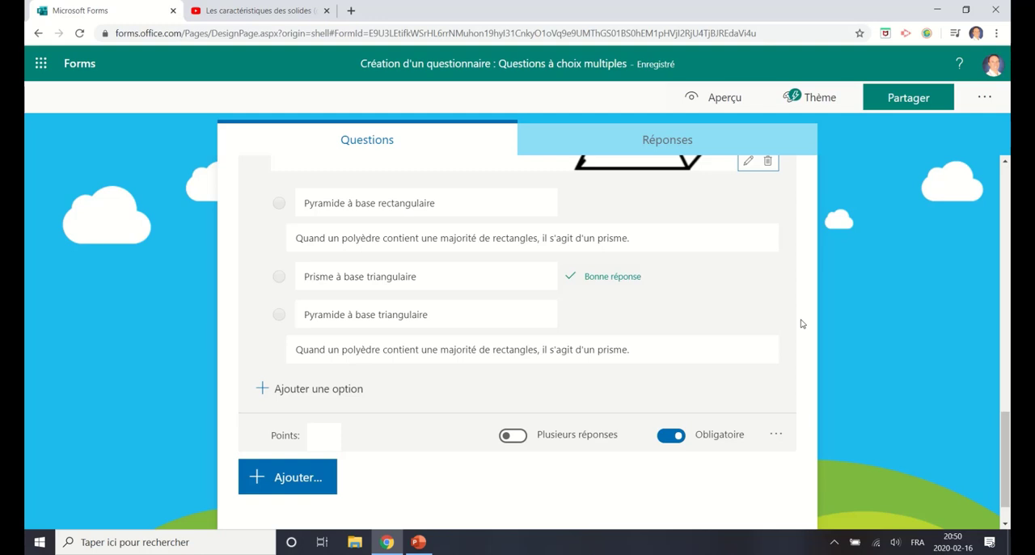
{"action": "left_click", "coordinate": [775, 435]}
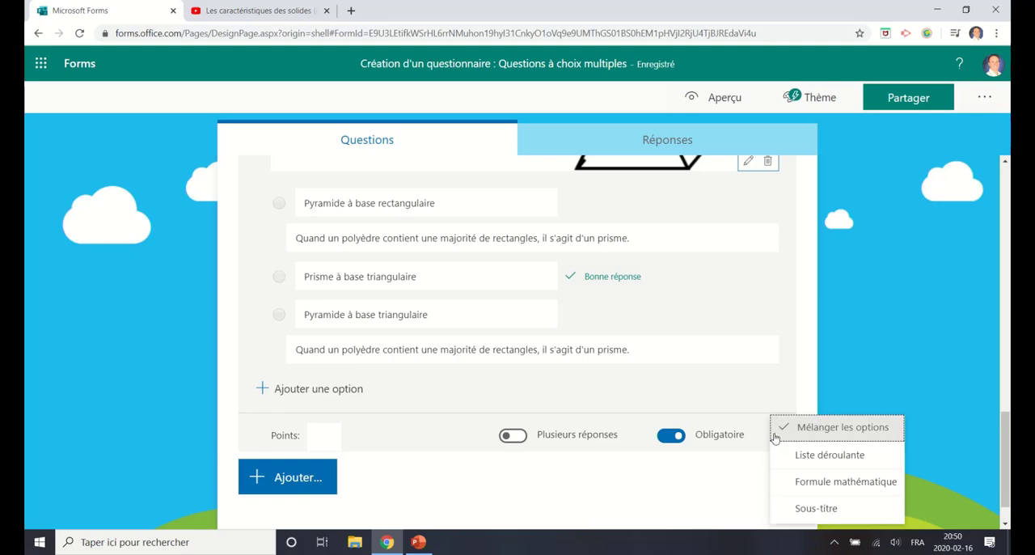
{"action": "left_click", "coordinate": [814, 459]}
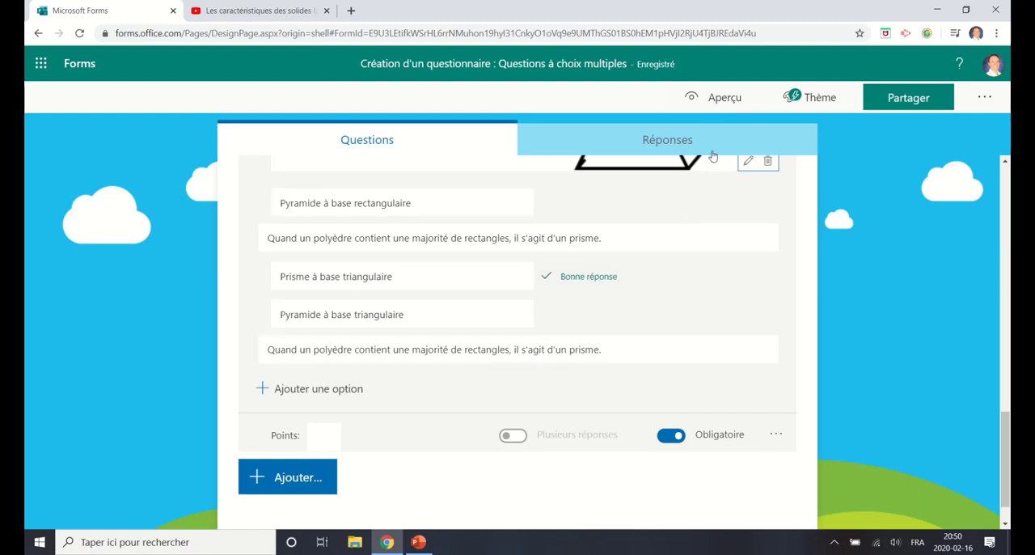
Step: Preview the quiz, expand question 2's answer list to check its options, and return to editing
{"action": "left_click", "coordinate": [717, 98]}
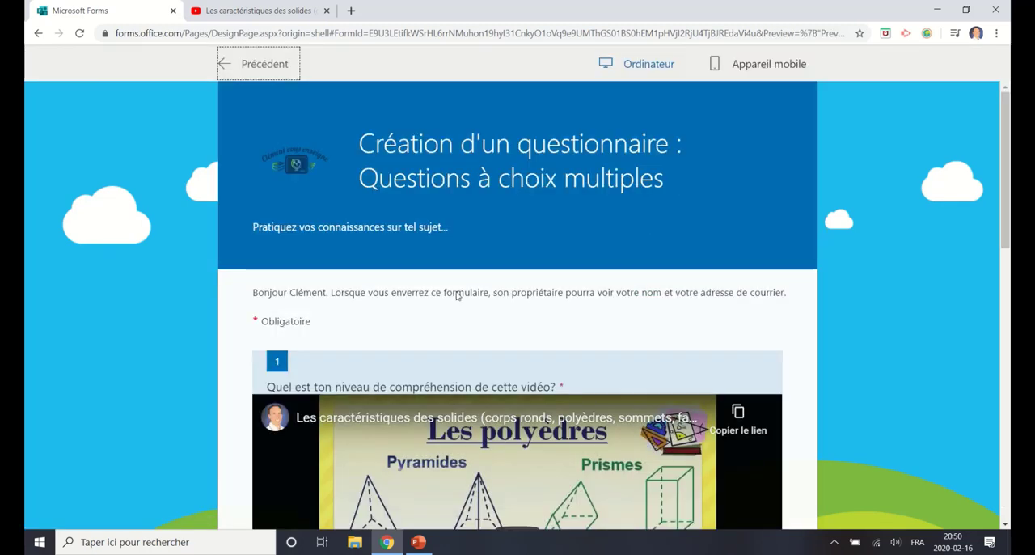
{"action": "scroll", "coordinate": [457, 296], "scroll_direction": "down", "scroll_amount": 10}
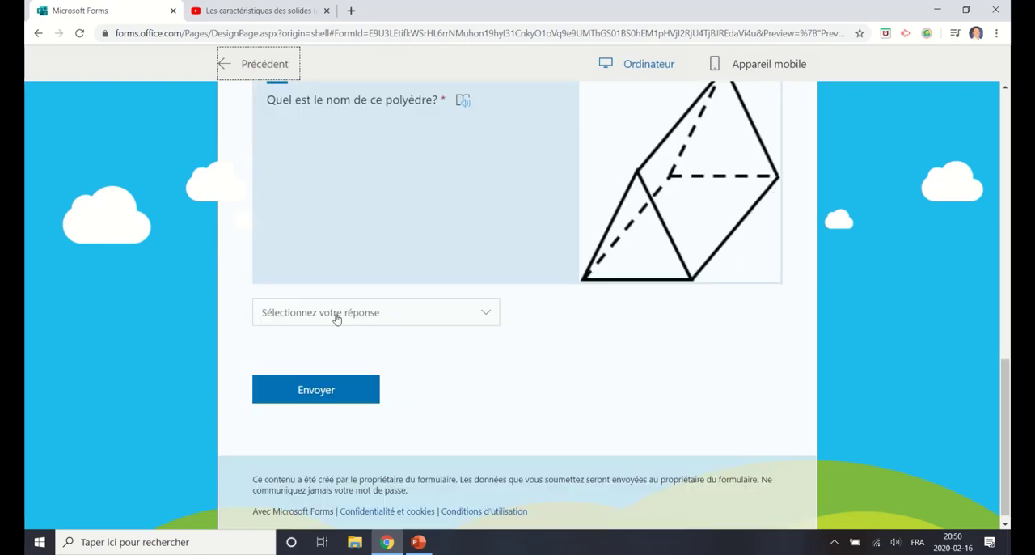
{"action": "left_click", "coordinate": [490, 318]}
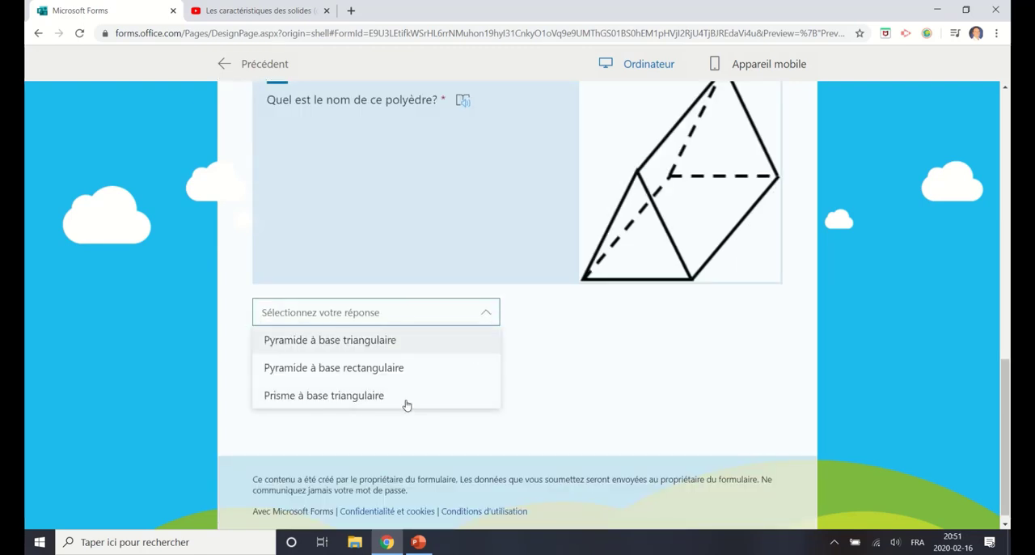
{"action": "left_click", "coordinate": [626, 353]}
{"action": "left_click", "coordinate": [258, 65]}
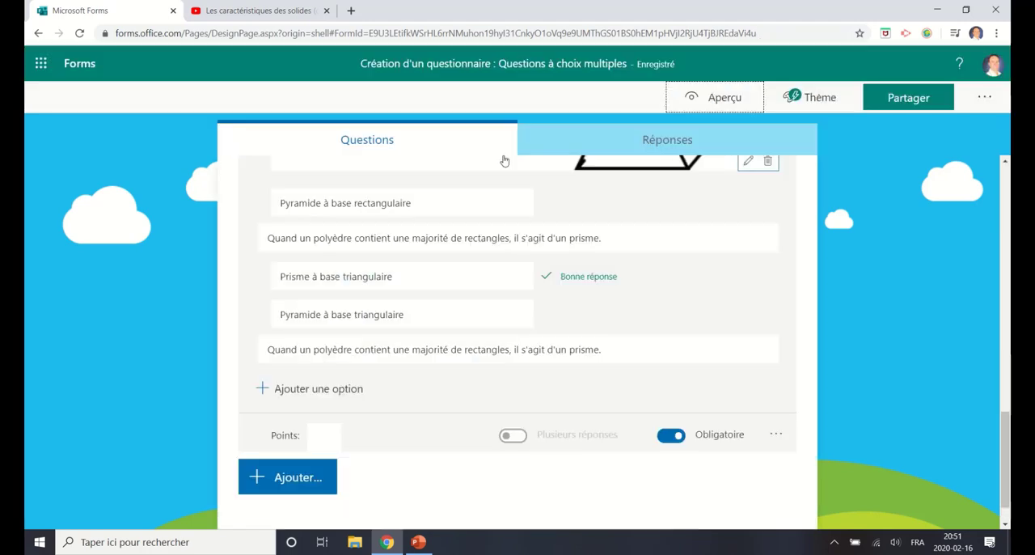
Step: Turn off the drop-down list display for question 2 and set its points to 1
{"action": "left_click", "coordinate": [778, 436]}
{"action": "left_click", "coordinate": [775, 456]}
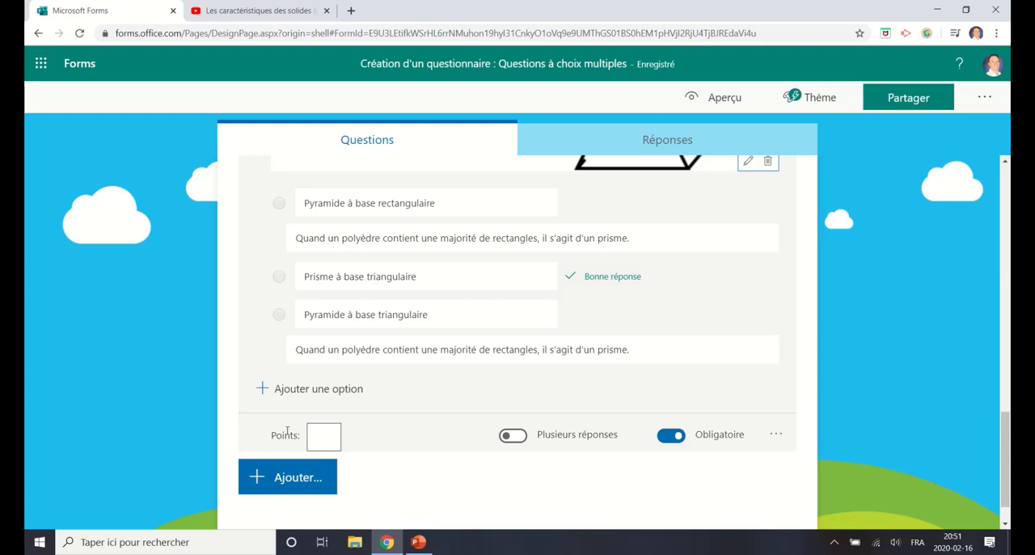
{"action": "left_click", "coordinate": [333, 445]}
{"action": "type", "text": "1"}
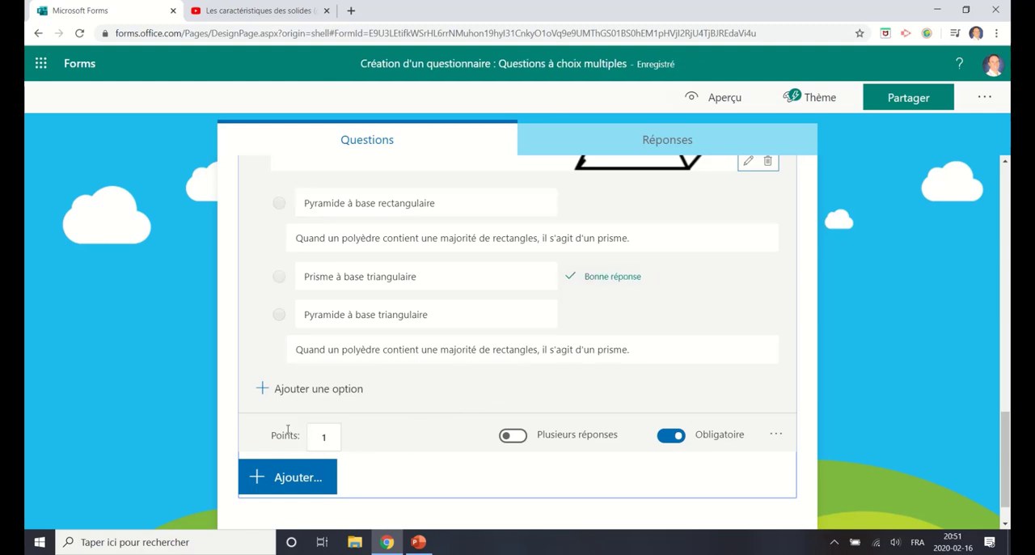
{"action": "scroll", "coordinate": [762, 376], "scroll_direction": "up", "scroll_amount": 15}
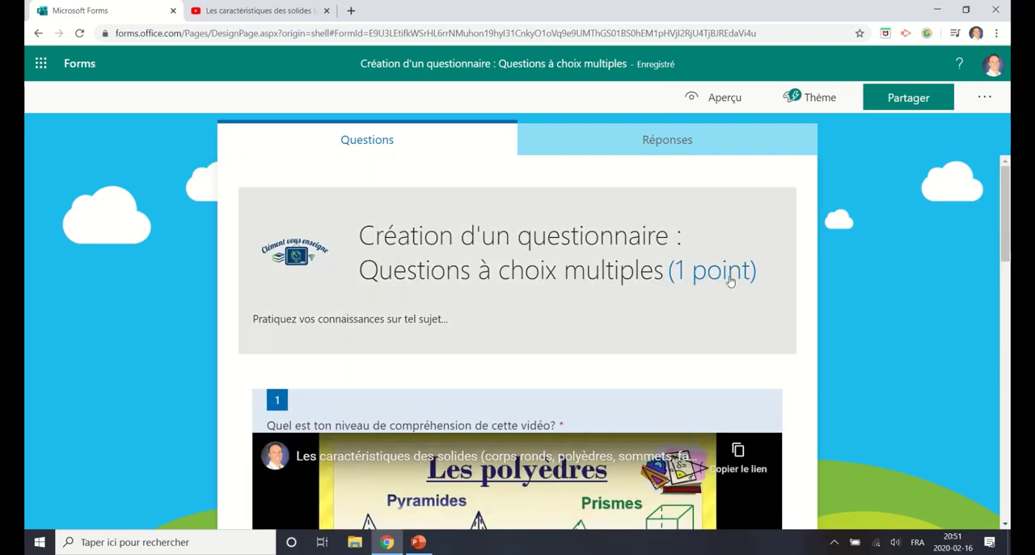
Step: Add a third choice question reading "Quels sont les diviseurs du nombre 4?"
{"action": "scroll", "coordinate": [761, 319], "scroll_direction": "down", "scroll_amount": 15}
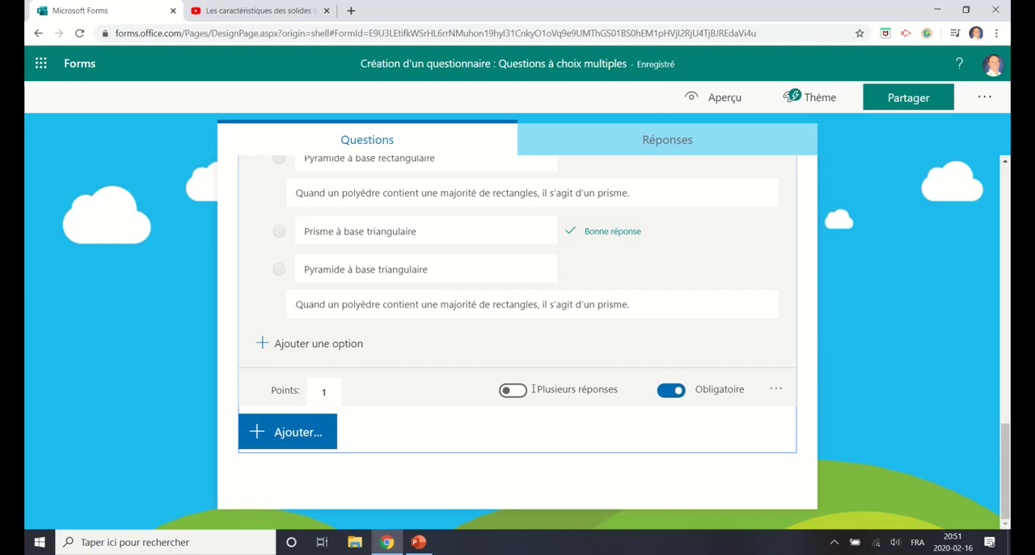
{"action": "left_click", "coordinate": [288, 441]}
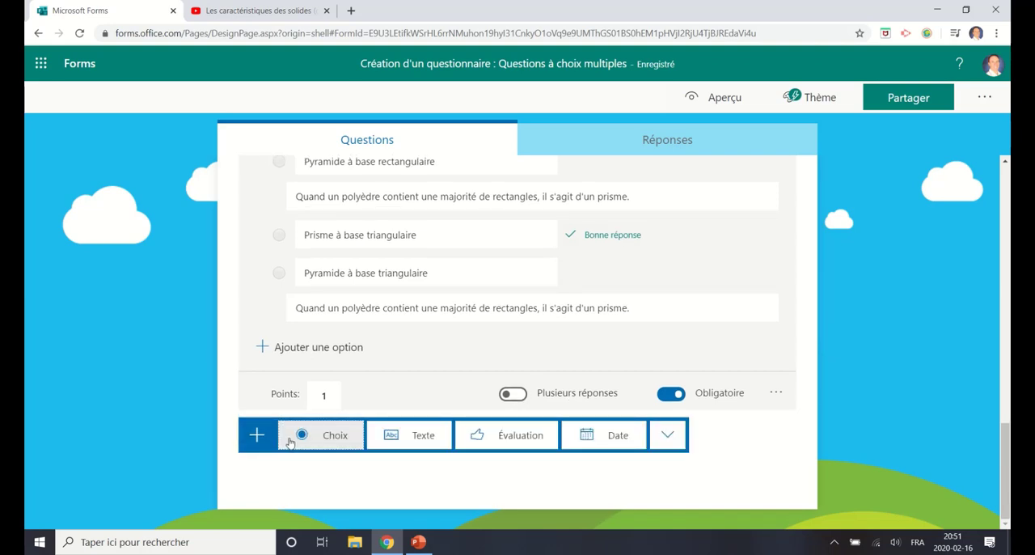
{"action": "left_click", "coordinate": [332, 436]}
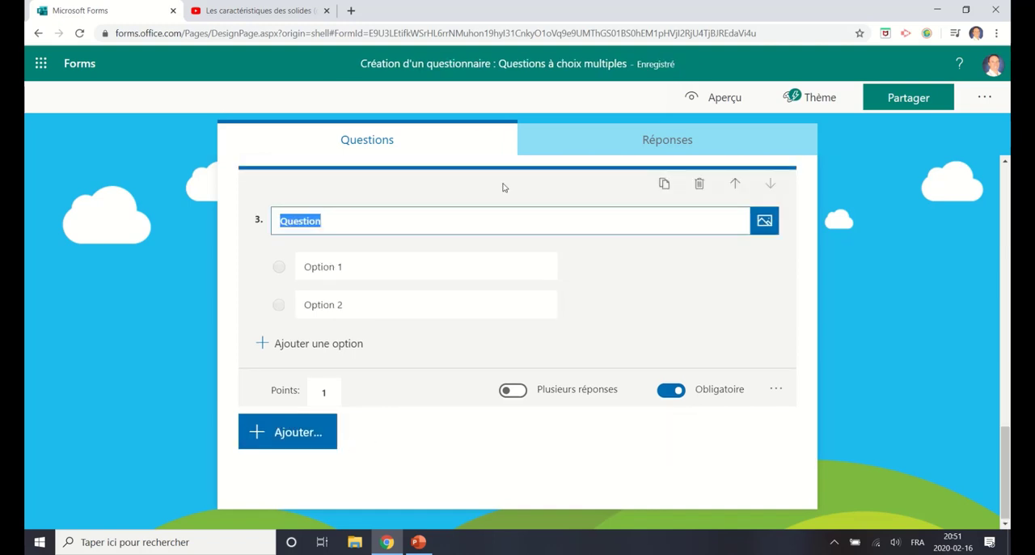
{"action": "type", "text": "Quels sont les div"}
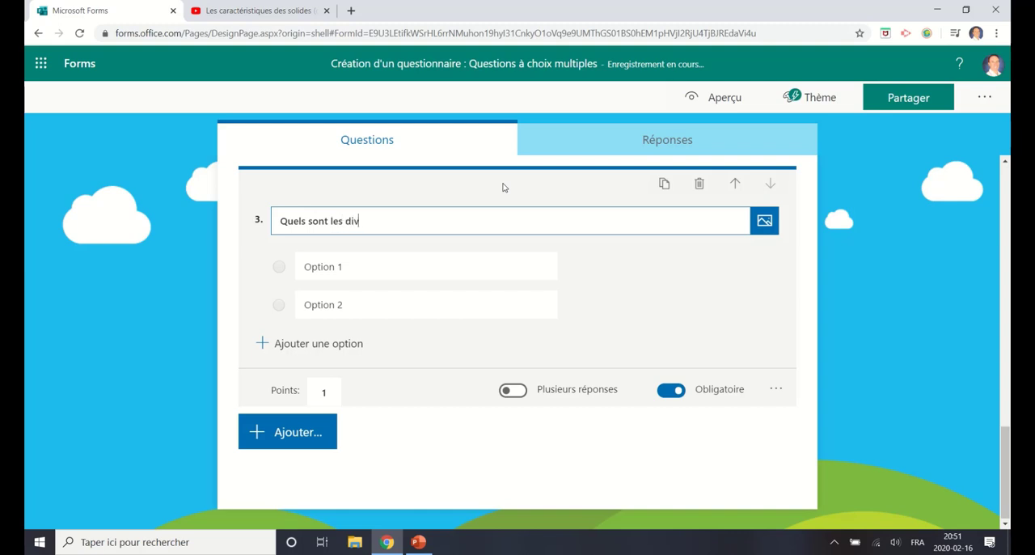
{"action": "type", "text": "iseurs du nombre 4"}
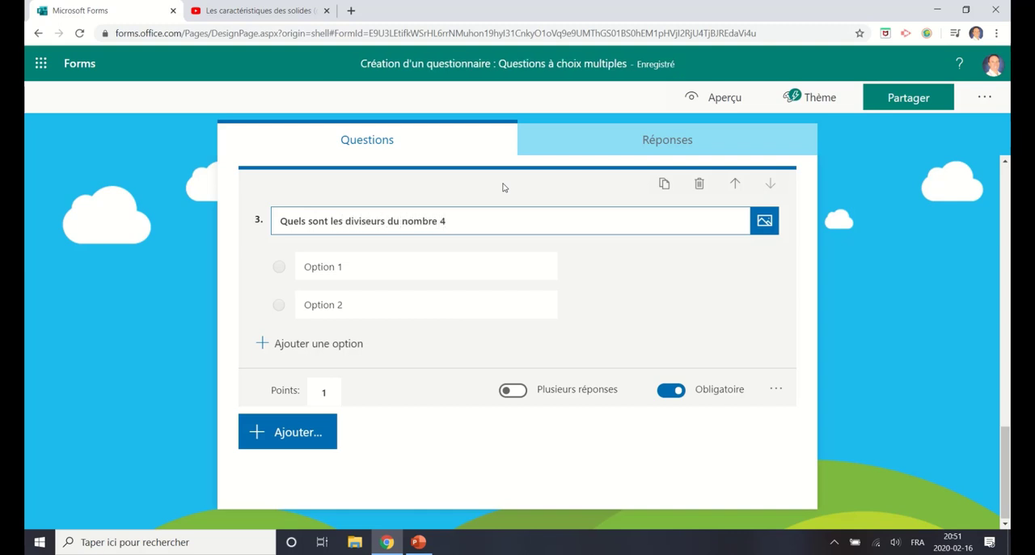
{"action": "type", "text": "?"}
Step: Give question 3 four answer options: 1, 2, 3 and 4
{"action": "left_click", "coordinate": [412, 271]}
{"action": "type", "text": "1"}
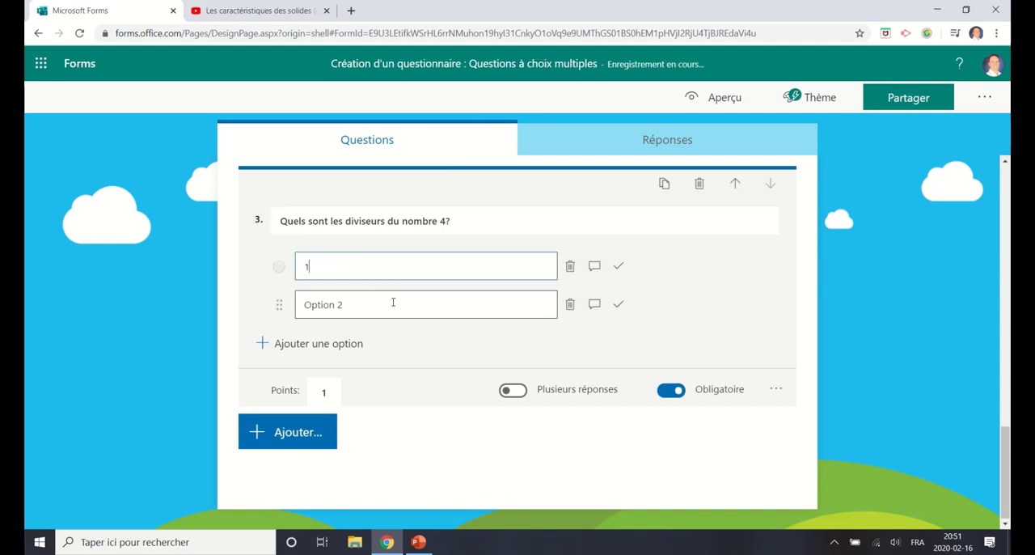
{"action": "left_click", "coordinate": [393, 302]}
{"action": "type", "text": "2"}
{"action": "left_click", "coordinate": [326, 346]}
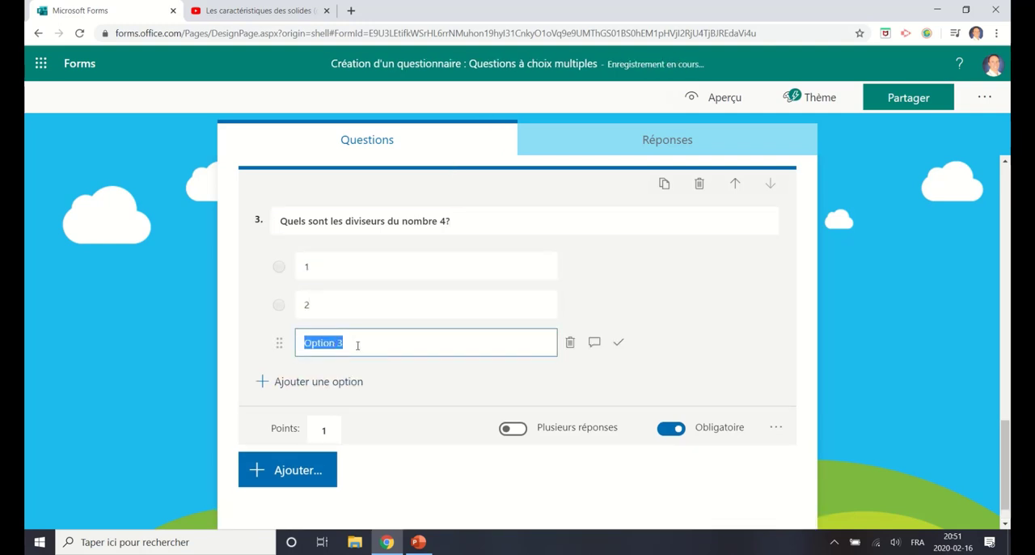
{"action": "type", "text": "3"}
{"action": "left_click", "coordinate": [359, 382]}
{"action": "type", "text": "4"}
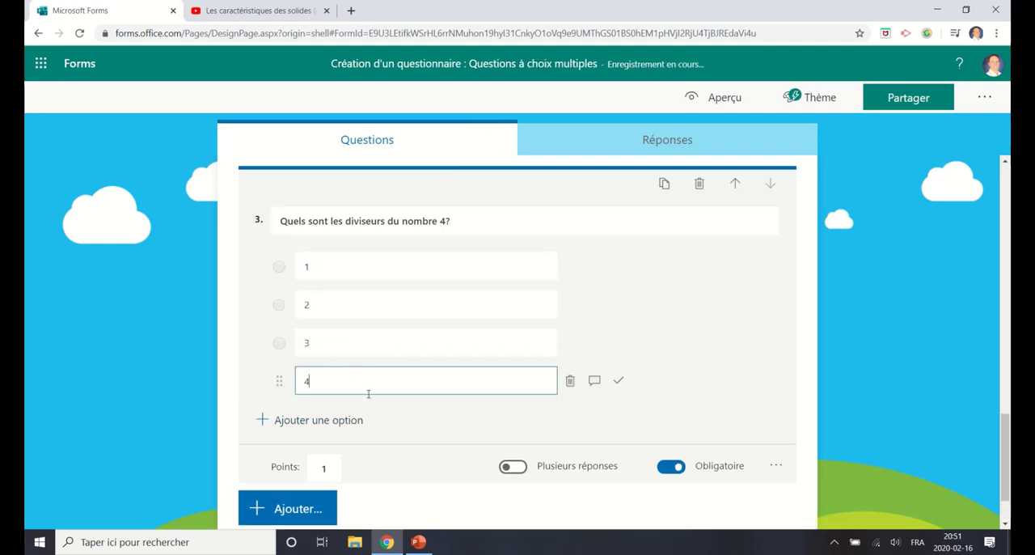
{"action": "left_click", "coordinate": [512, 412]}
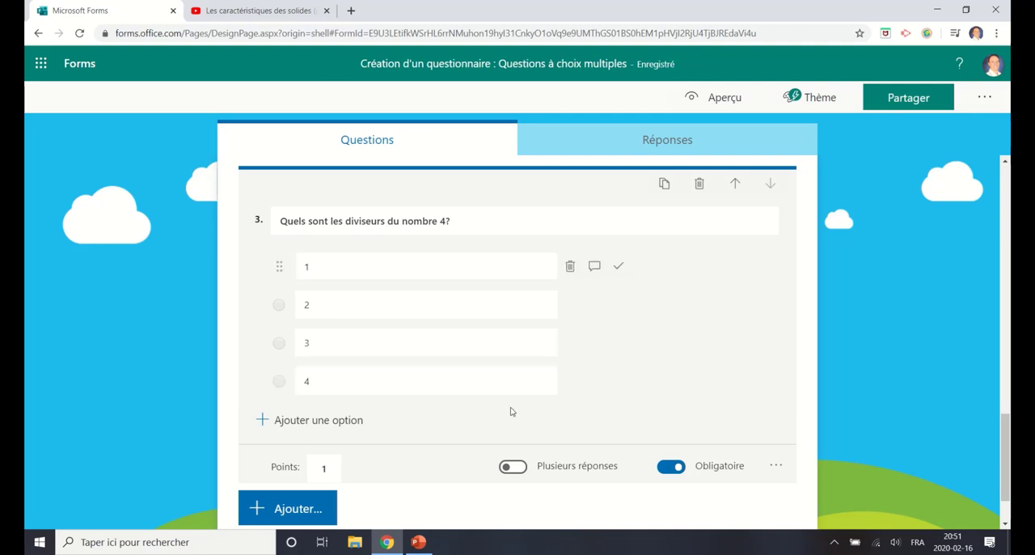
Step: Allow multiple answers for question 3 and mark options 1, 2 and 4 as correct
{"action": "left_click", "coordinate": [508, 473]}
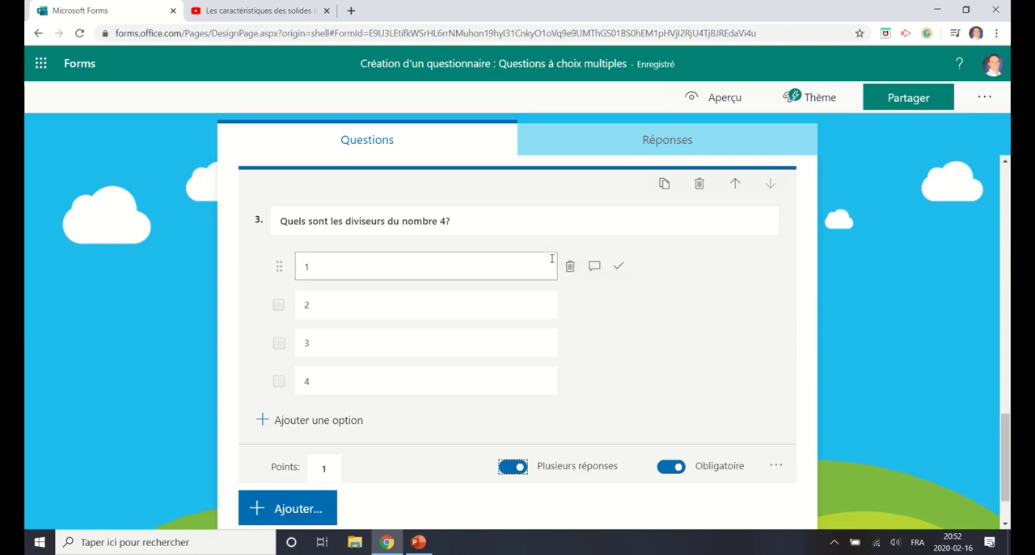
{"action": "left_click", "coordinate": [619, 267]}
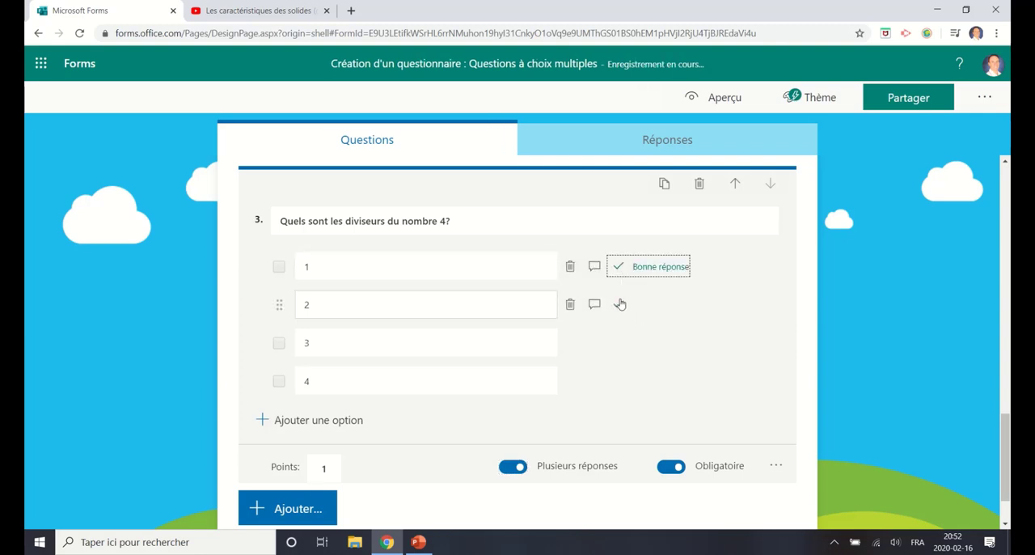
{"action": "left_click", "coordinate": [620, 304]}
{"action": "left_click", "coordinate": [618, 382]}
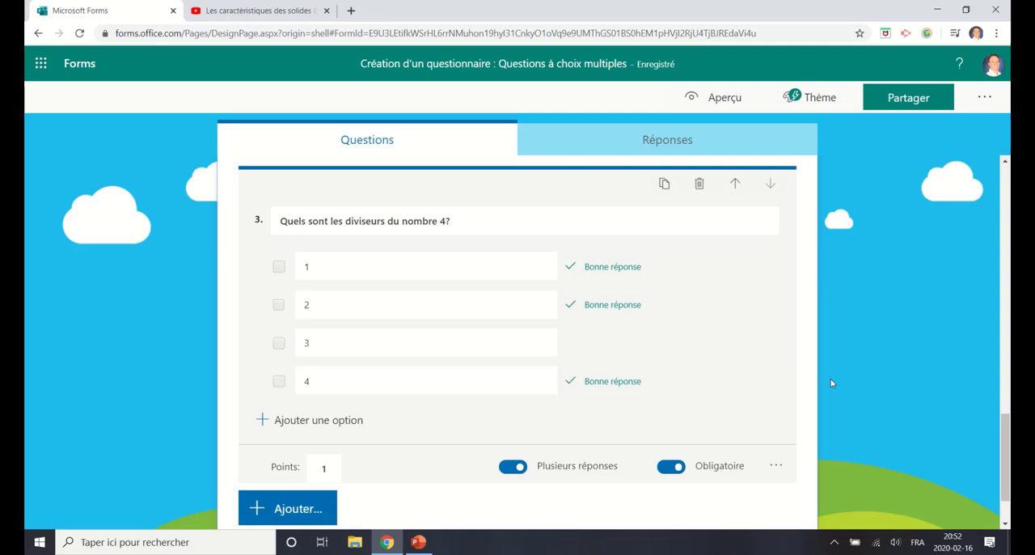
Step: Add a fourth choice question reading "Quel est le résultat de l'équation ci-dessous?"
{"action": "scroll", "coordinate": [800, 376], "scroll_direction": "down", "scroll_amount": 1}
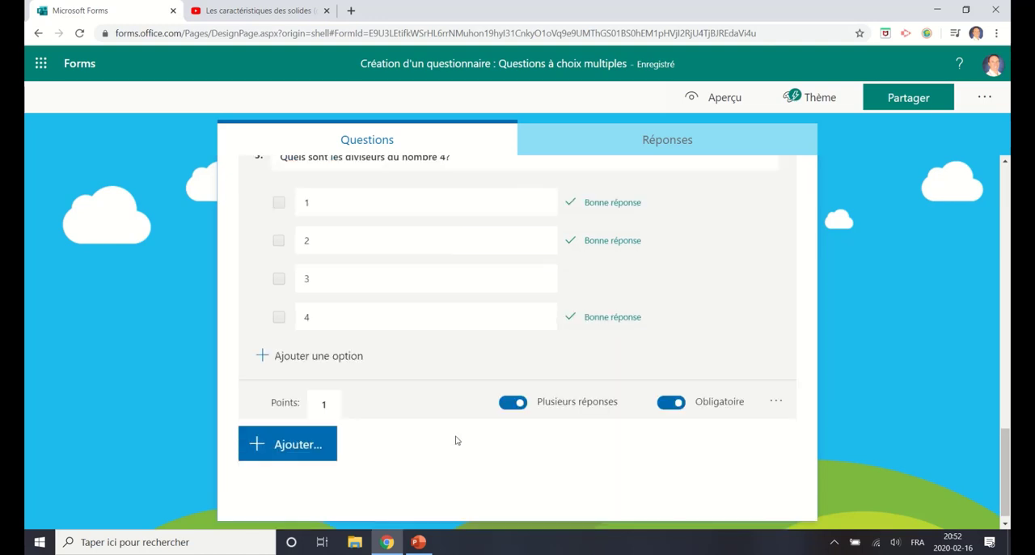
{"action": "left_click", "coordinate": [293, 443]}
{"action": "left_click", "coordinate": [315, 443]}
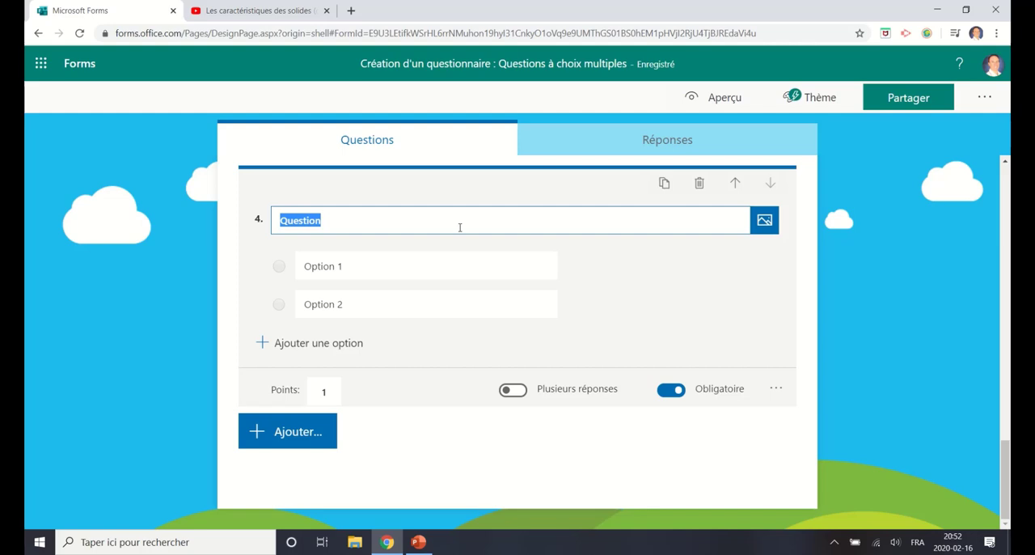
{"action": "type", "text": "Q"}
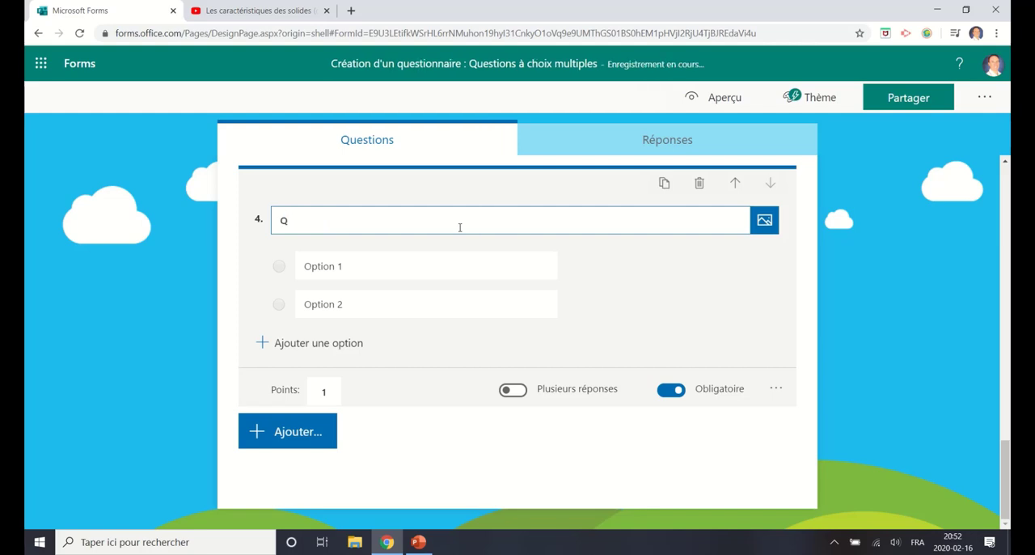
{"action": "type", "text": "uel est le résultat de "}
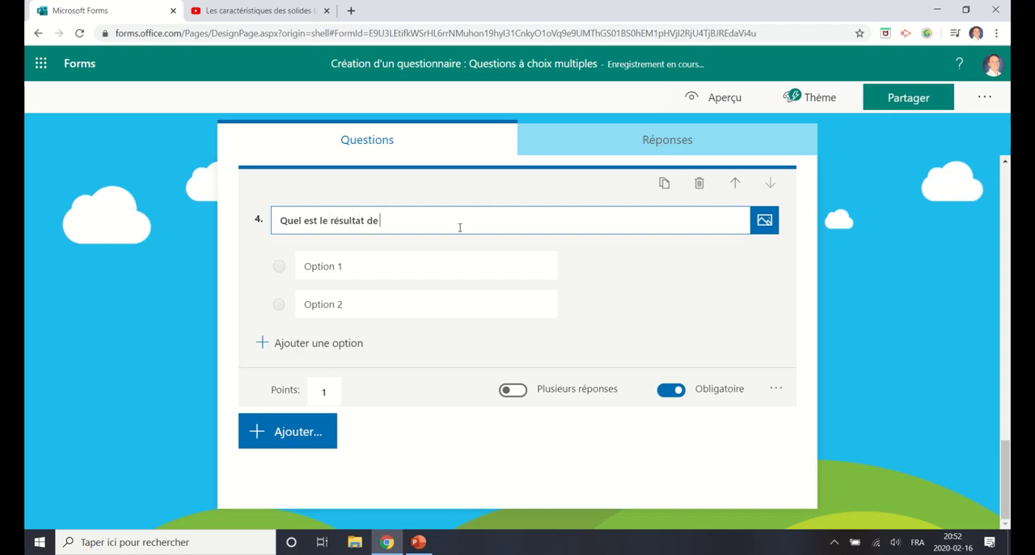
{"action": "type", "text": "l'Équ"}
{"action": "key", "text": "BackSpace"}
{"action": "key", "text": "BackSpace"}
{"action": "type", "text": "quation ci-dessous?"}
Step: Add the subtitle "2 X 7 =" to question 4
{"action": "left_click", "coordinate": [776, 391]}
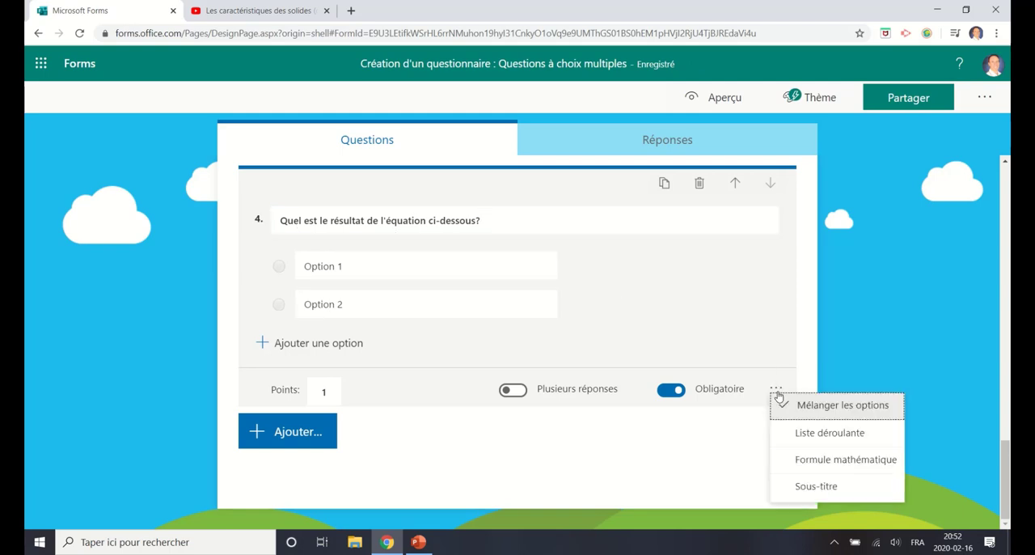
{"action": "left_click", "coordinate": [806, 486]}
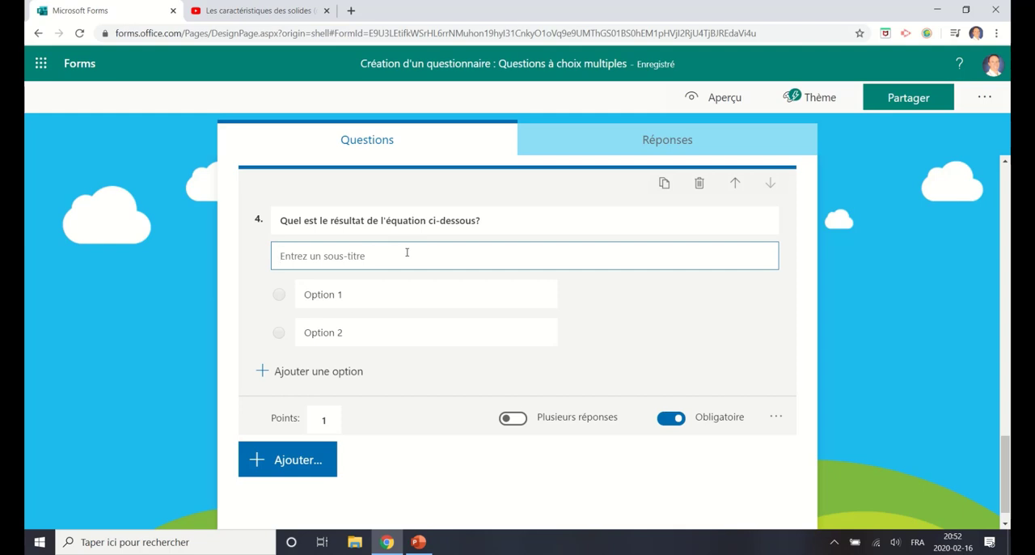
{"action": "type", "text": "2 X 7 ="}
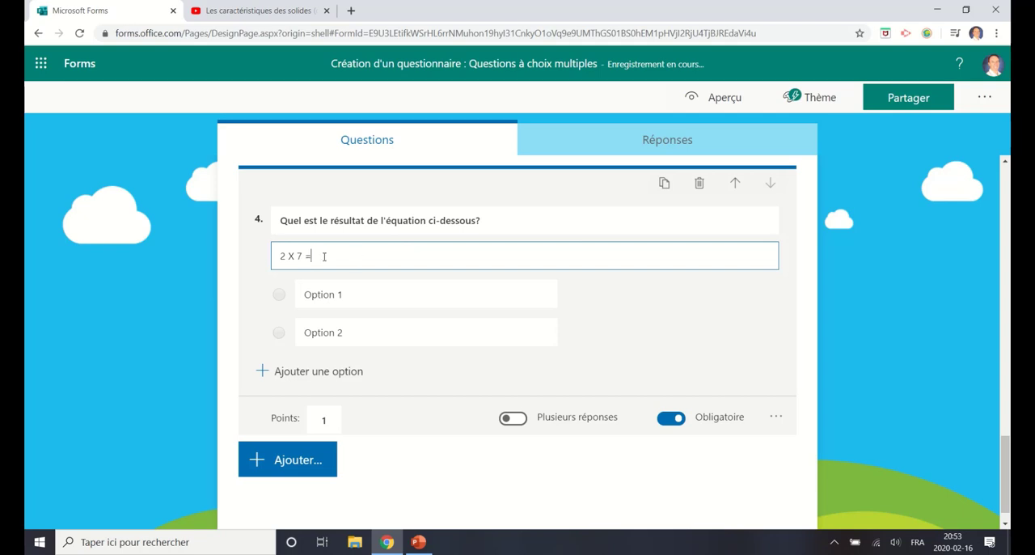
Step: Clear the subtitle text of question 4 and remove its subtitle field
{"action": "left_click_drag", "start_coordinate": [343, 253], "coordinate": [139, 247]}
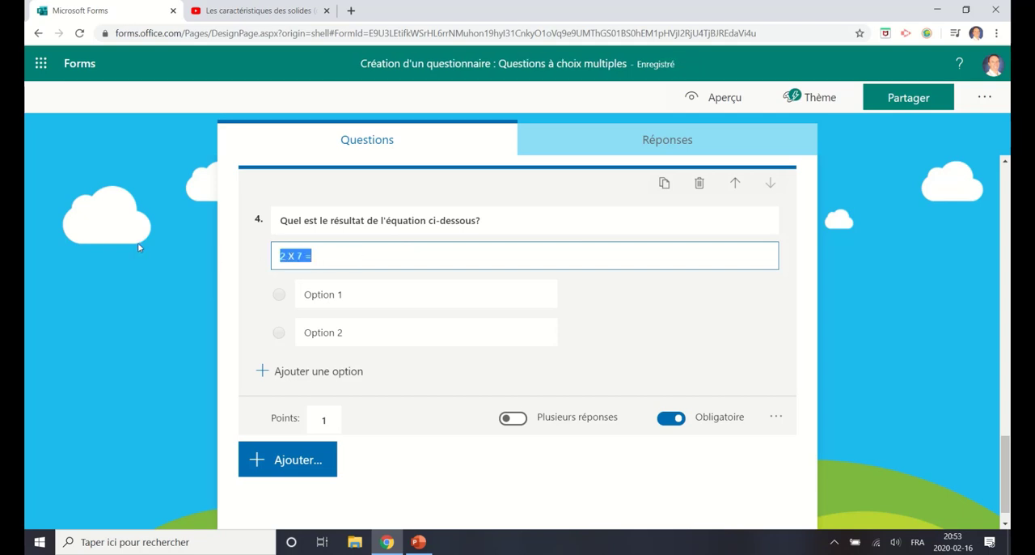
{"action": "key", "text": "BackSpace"}
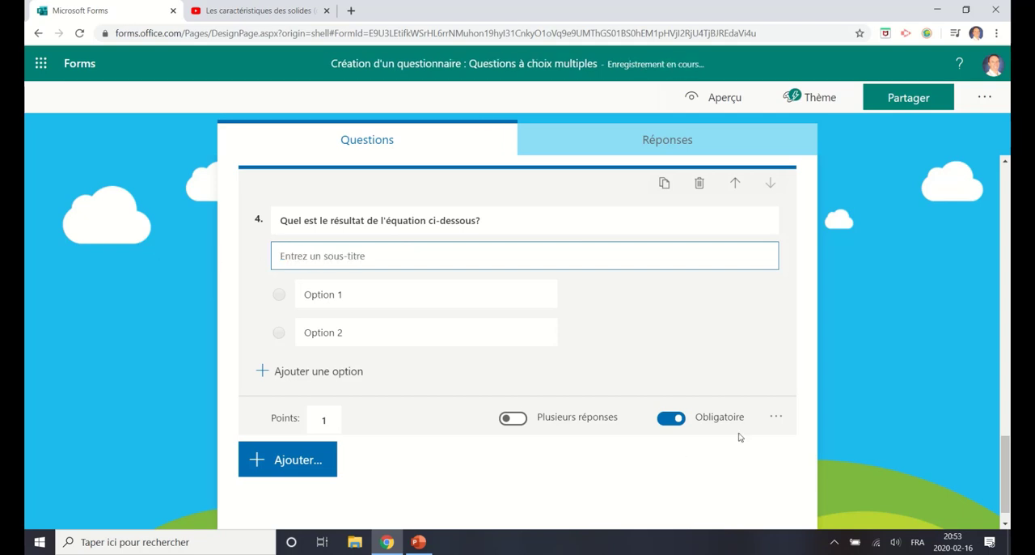
{"action": "left_click", "coordinate": [775, 417]}
{"action": "left_click", "coordinate": [827, 514]}
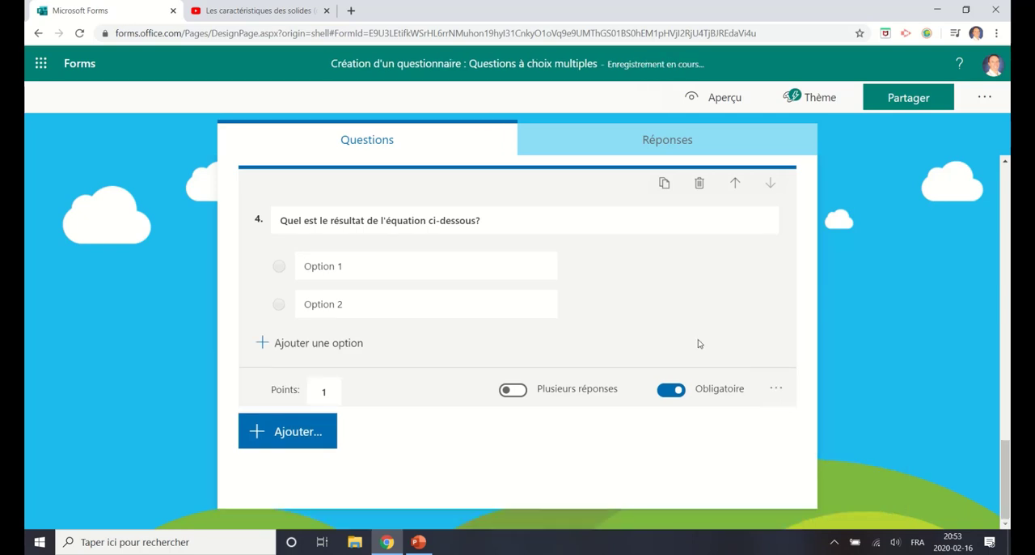
Step: Add the mathematical formula 3² = to question 4 and insert all suggested results as answer options
{"action": "left_click", "coordinate": [775, 389]}
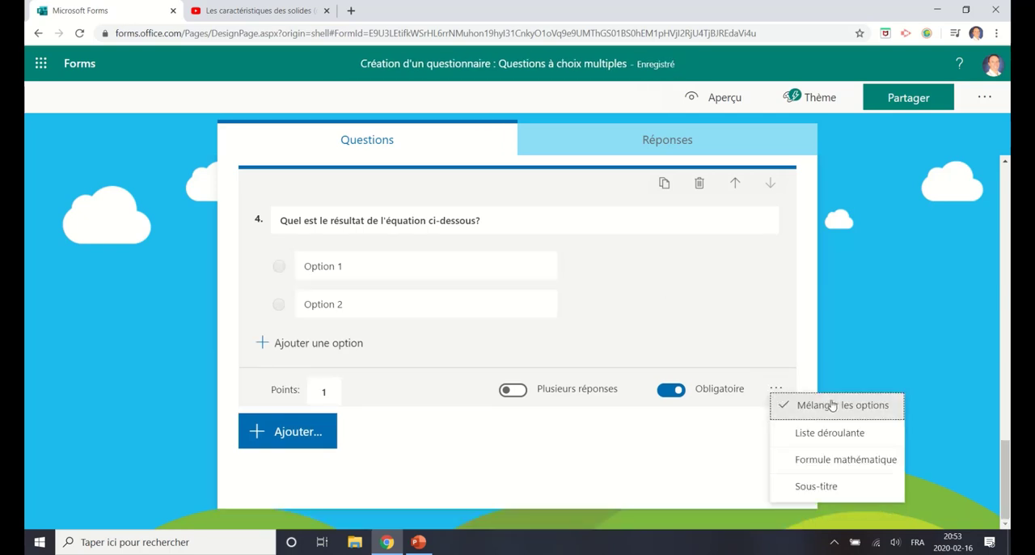
{"action": "left_click", "coordinate": [859, 461]}
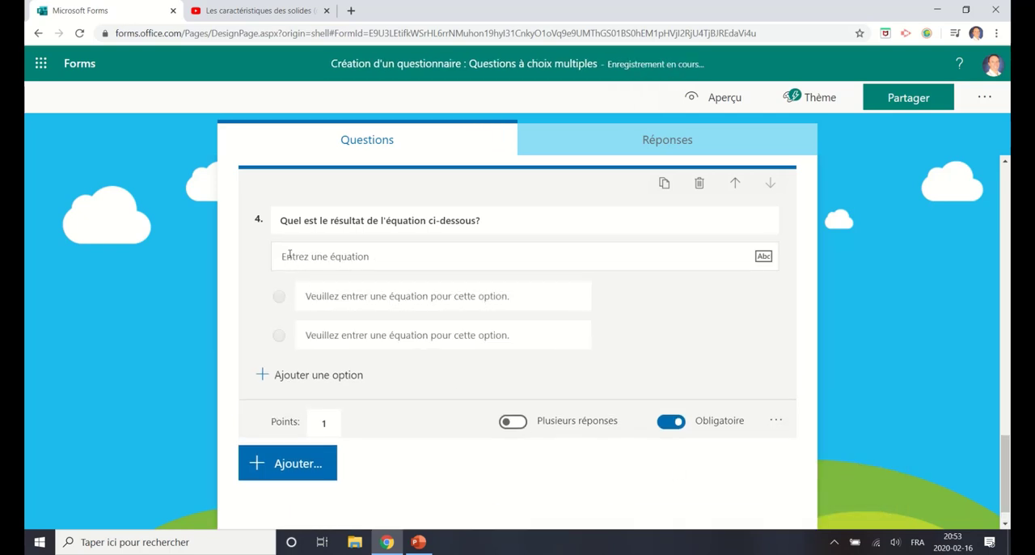
{"action": "left_click", "coordinate": [471, 256]}
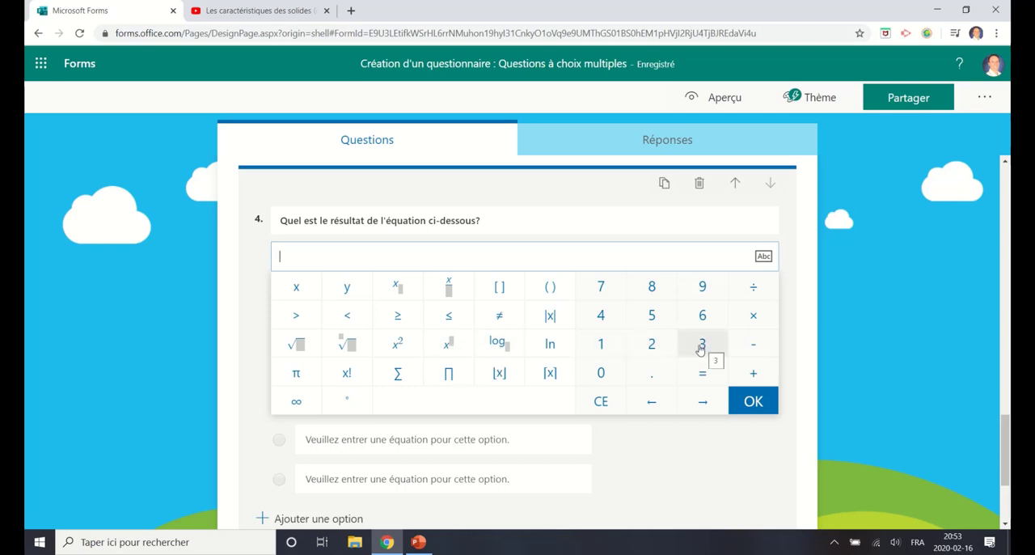
{"action": "left_click", "coordinate": [659, 350]}
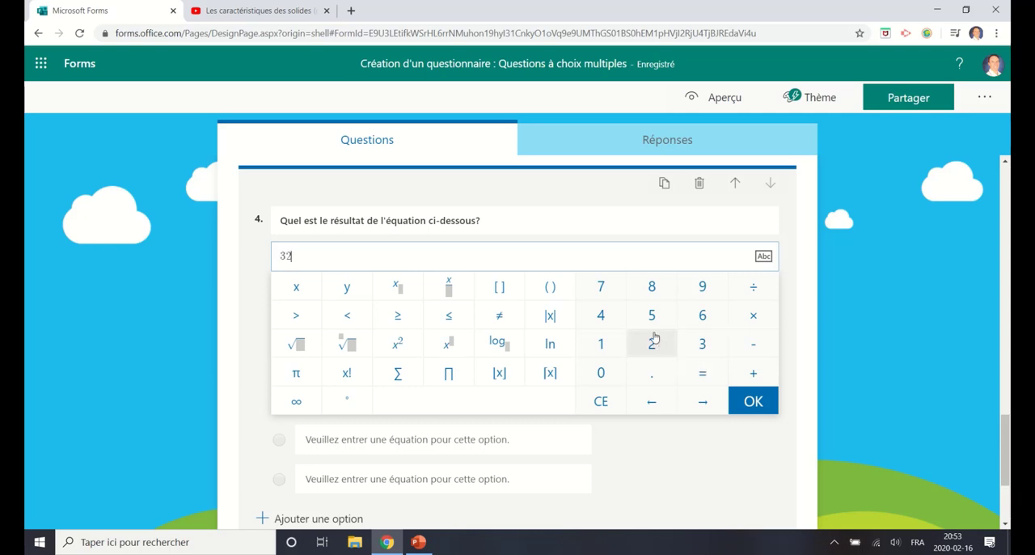
{"action": "key", "text": "BackSpace"}
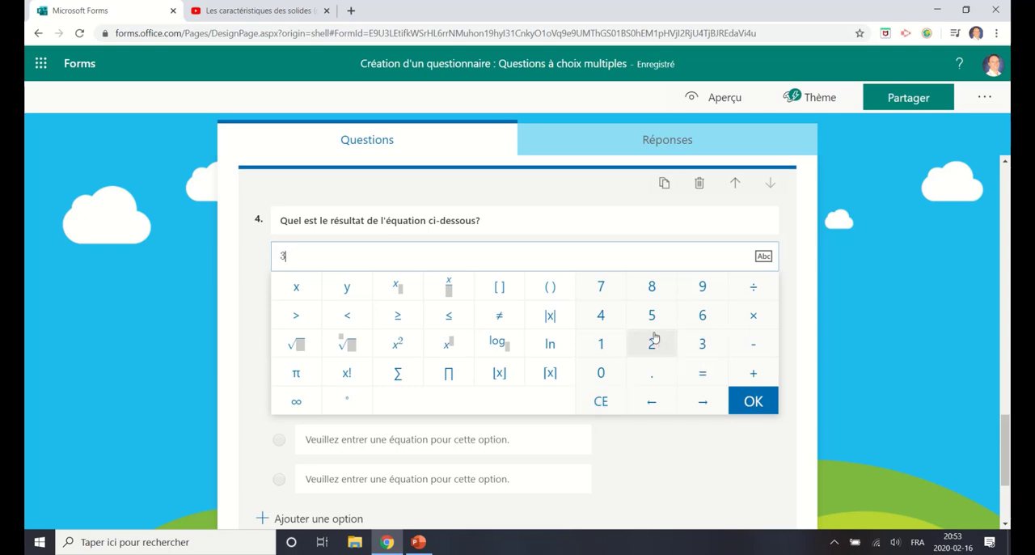
{"action": "left_click", "coordinate": [447, 348]}
{"action": "left_click", "coordinate": [646, 348]}
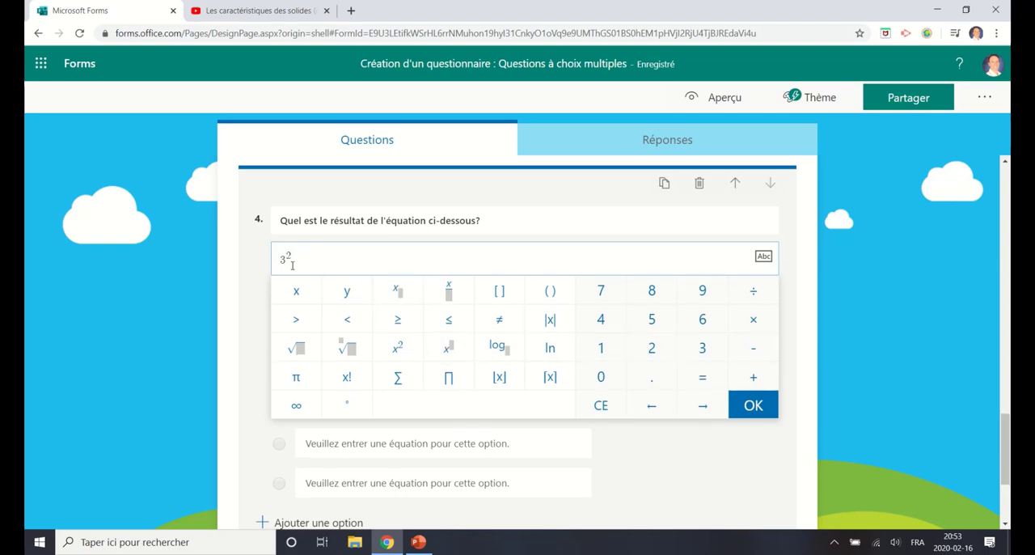
{"action": "left_click", "coordinate": [702, 406]}
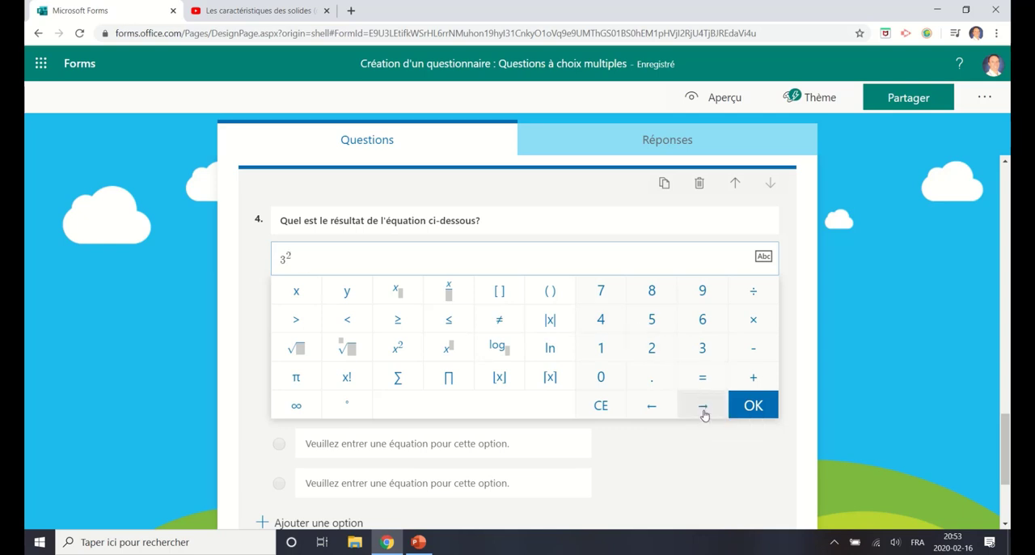
{"action": "left_click", "coordinate": [703, 380]}
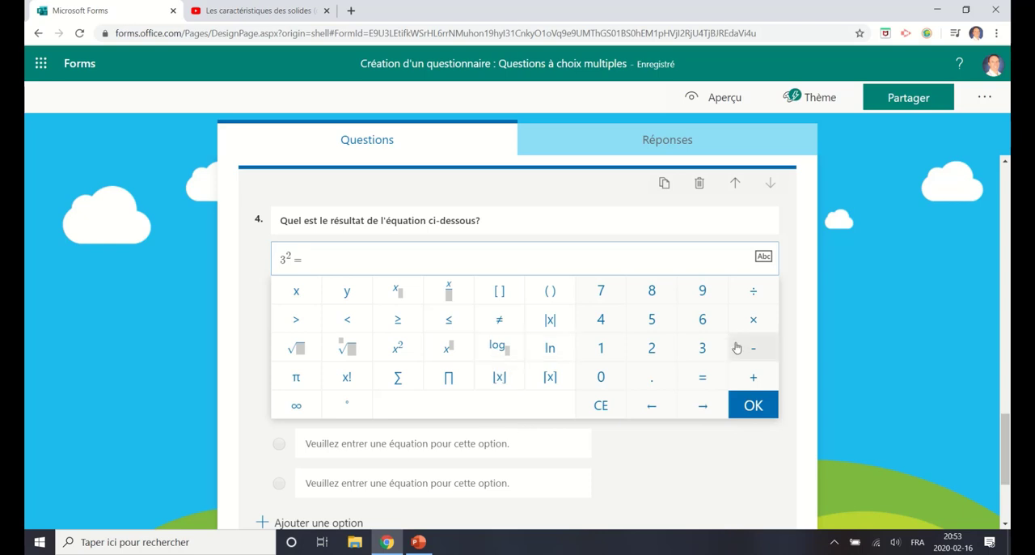
{"action": "left_click", "coordinate": [764, 406]}
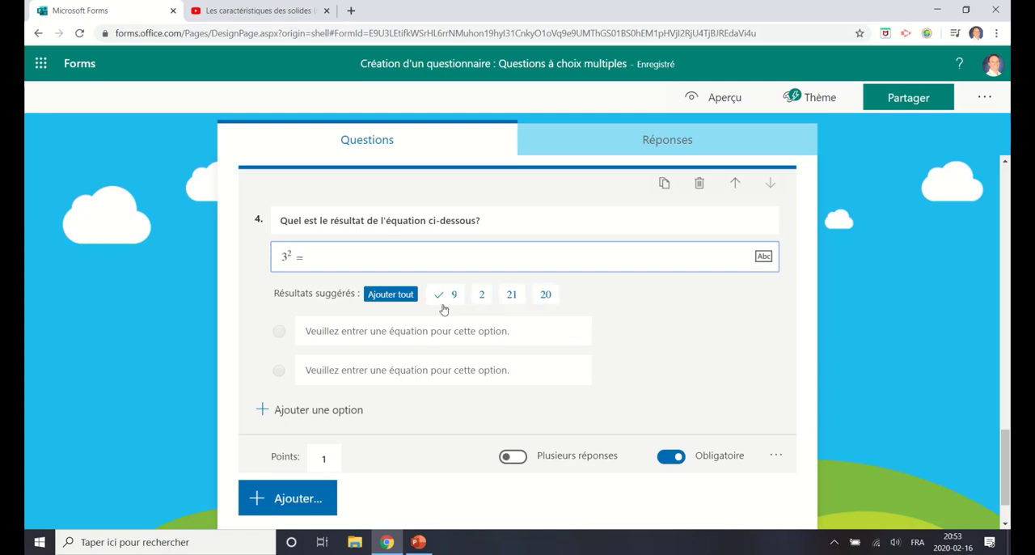
{"action": "left_click", "coordinate": [383, 296]}
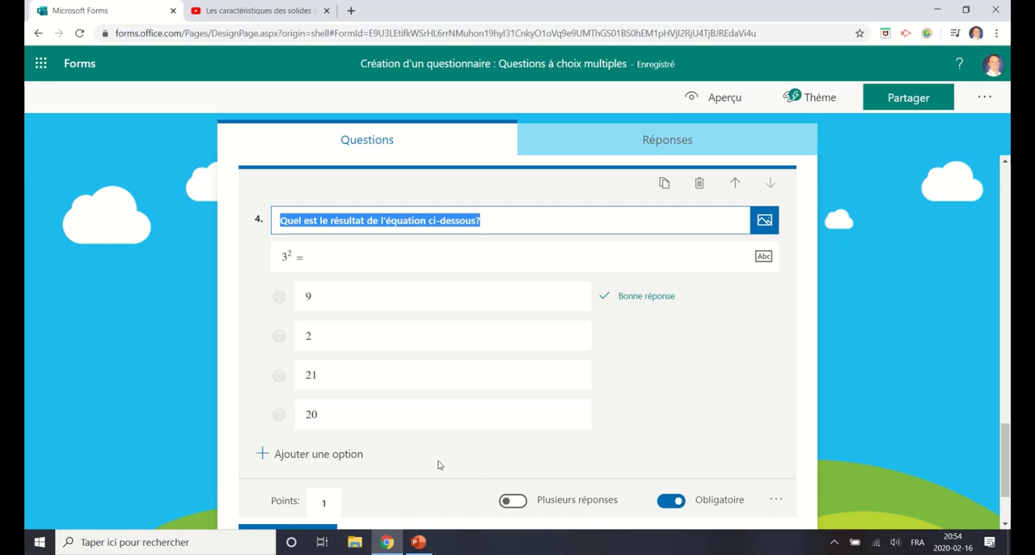
Step: Replace the equation of question 4 with the fraction formula 1/3 =
{"action": "left_click", "coordinate": [330, 261]}
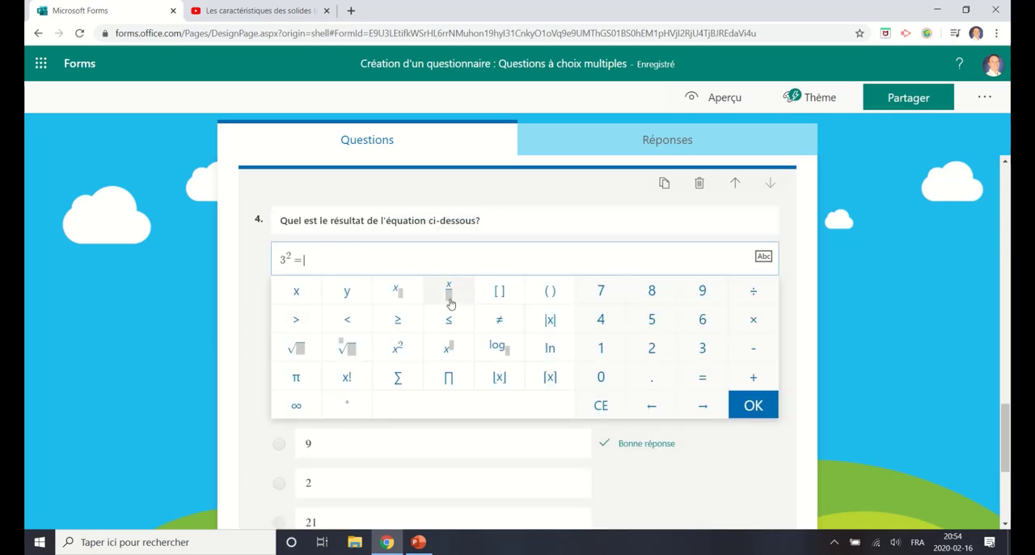
{"action": "left_click_drag", "start_coordinate": [307, 259], "coordinate": [200, 255]}
{"action": "key", "text": "BackSpace"}
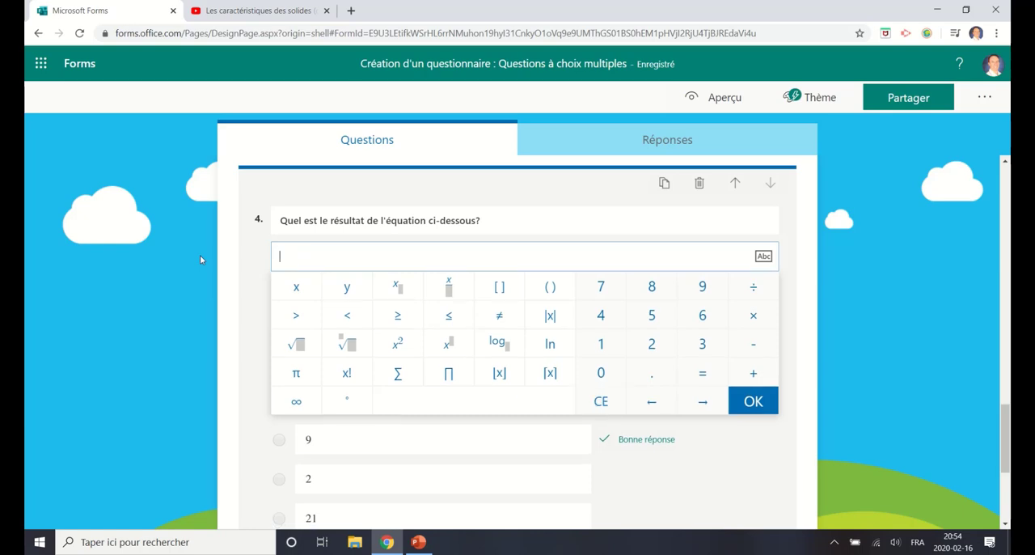
{"action": "left_click", "coordinate": [597, 346]}
{"action": "left_click", "coordinate": [450, 287]}
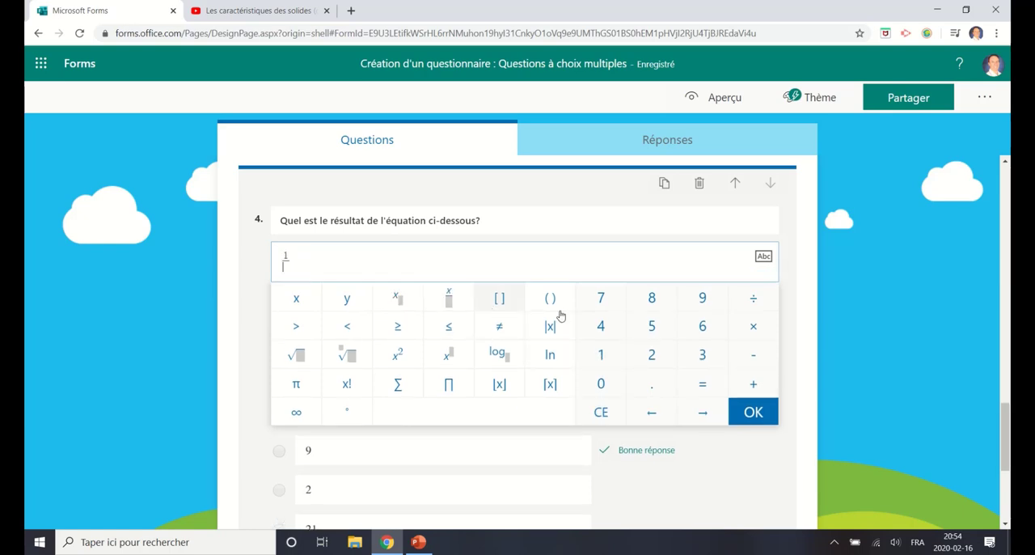
{"action": "left_click", "coordinate": [701, 354]}
{"action": "left_click", "coordinate": [706, 410]}
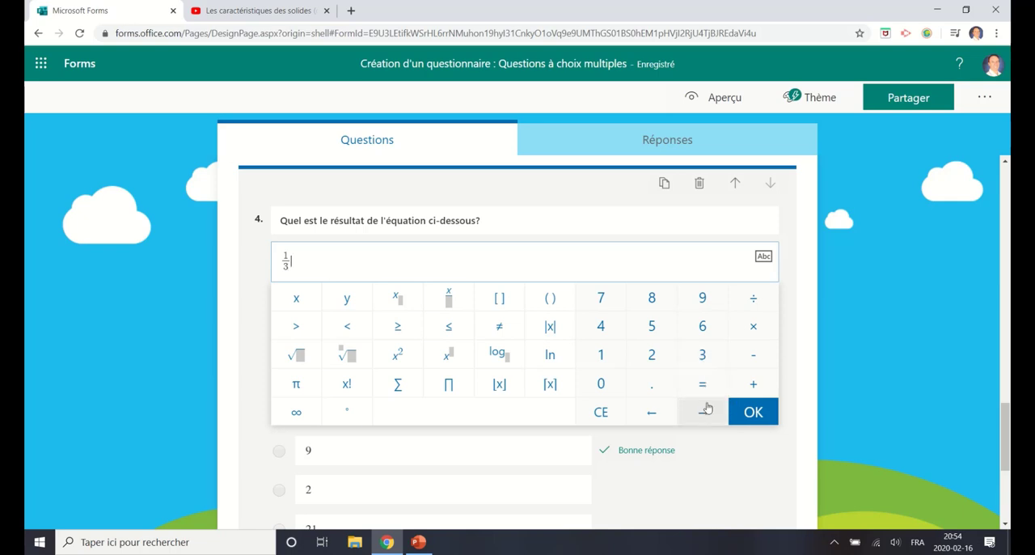
{"action": "left_click", "coordinate": [703, 383]}
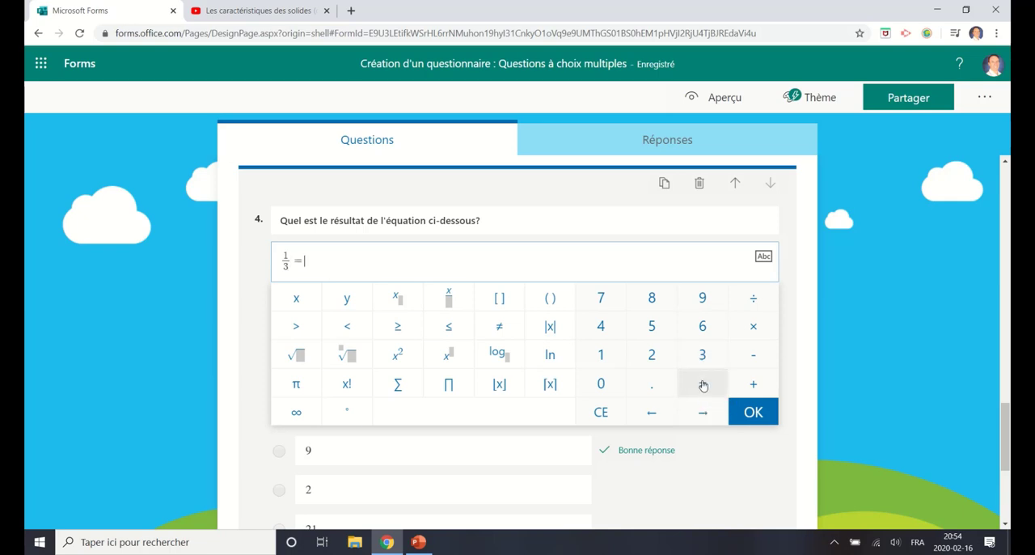
{"action": "left_click", "coordinate": [772, 417]}
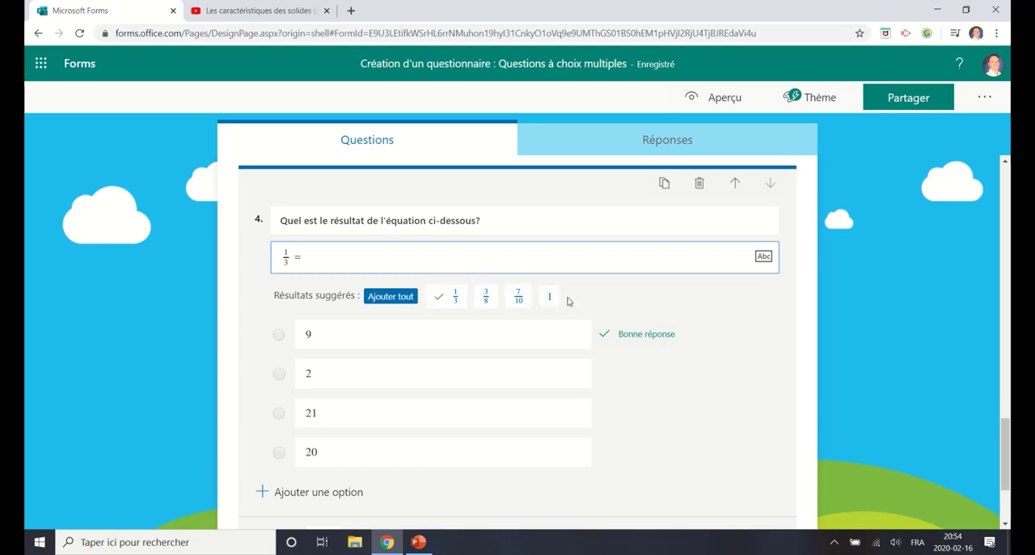
Step: Replace the first answer option of question 4 with the fraction 2/6
{"action": "left_click", "coordinate": [380, 342]}
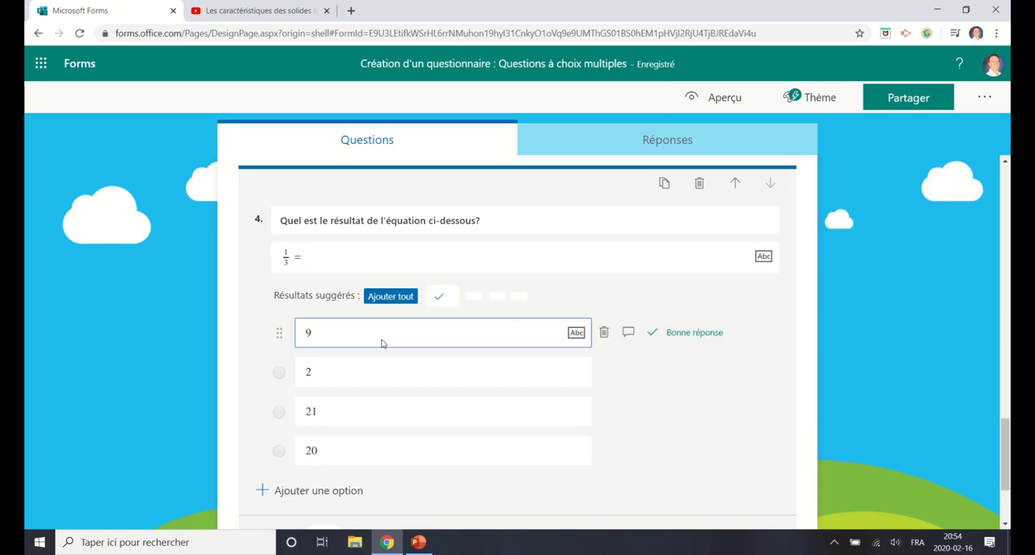
{"action": "key", "text": "BackSpace"}
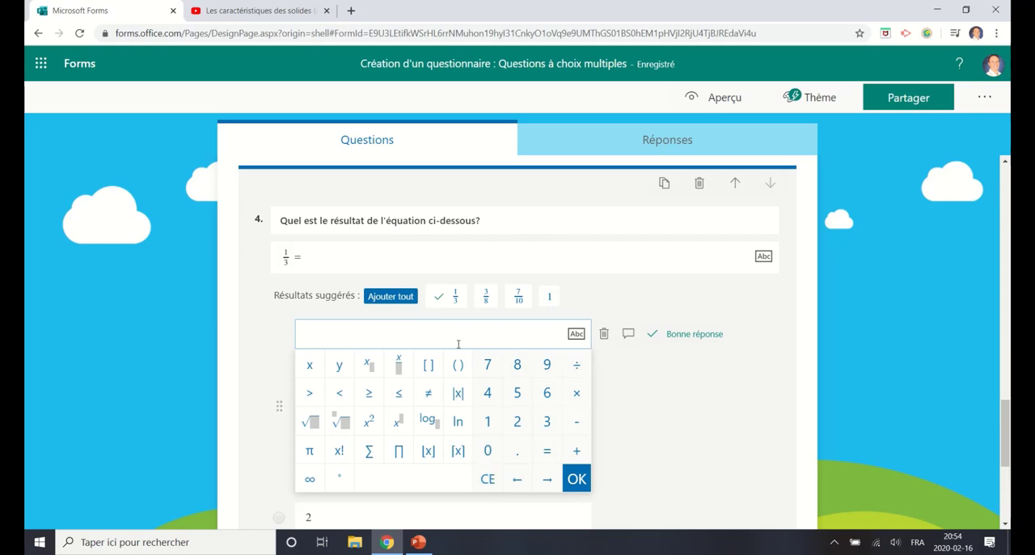
{"action": "left_click", "coordinate": [518, 422]}
{"action": "left_click", "coordinate": [399, 366]}
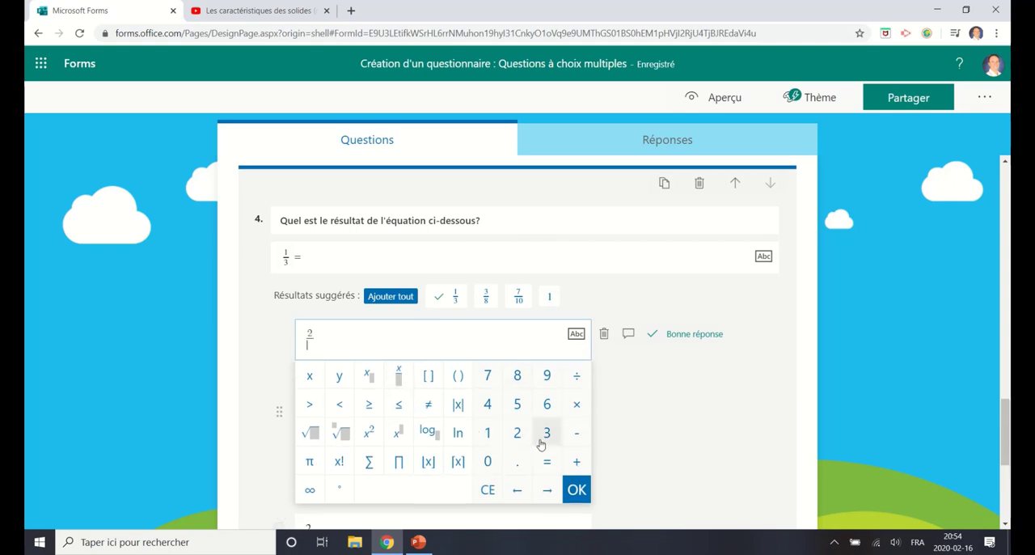
{"action": "left_click", "coordinate": [547, 404]}
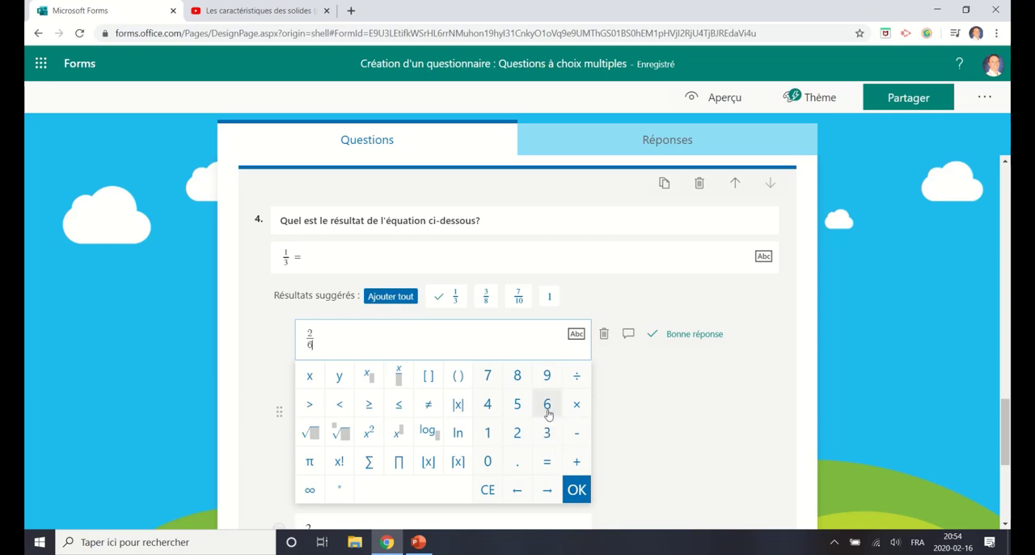
{"action": "left_click", "coordinate": [577, 490]}
Step: Clear the second answer option of question 4 and add the suggested result 3/8 as an option
{"action": "left_click", "coordinate": [359, 370]}
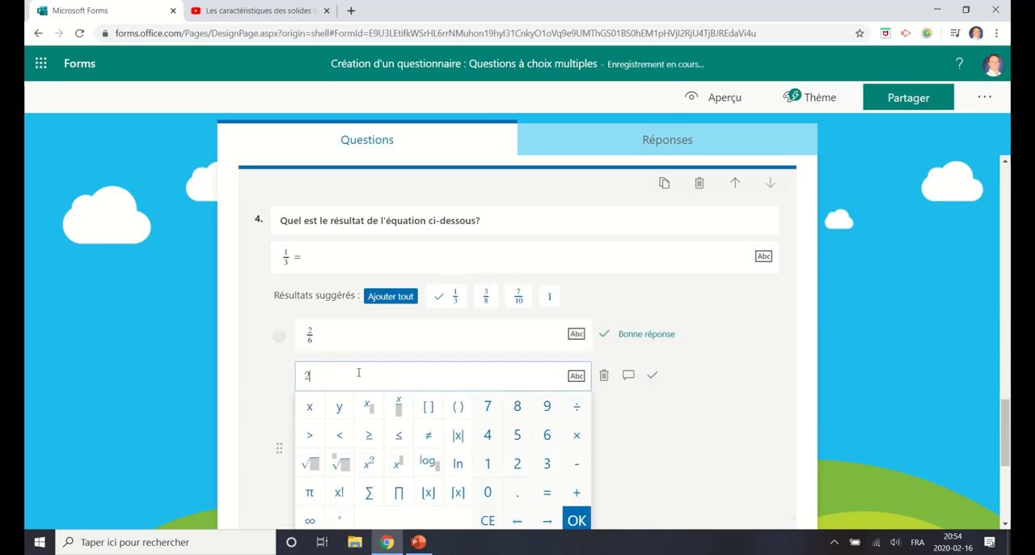
{"action": "left_click_drag", "start_coordinate": [358, 370], "coordinate": [262, 388]}
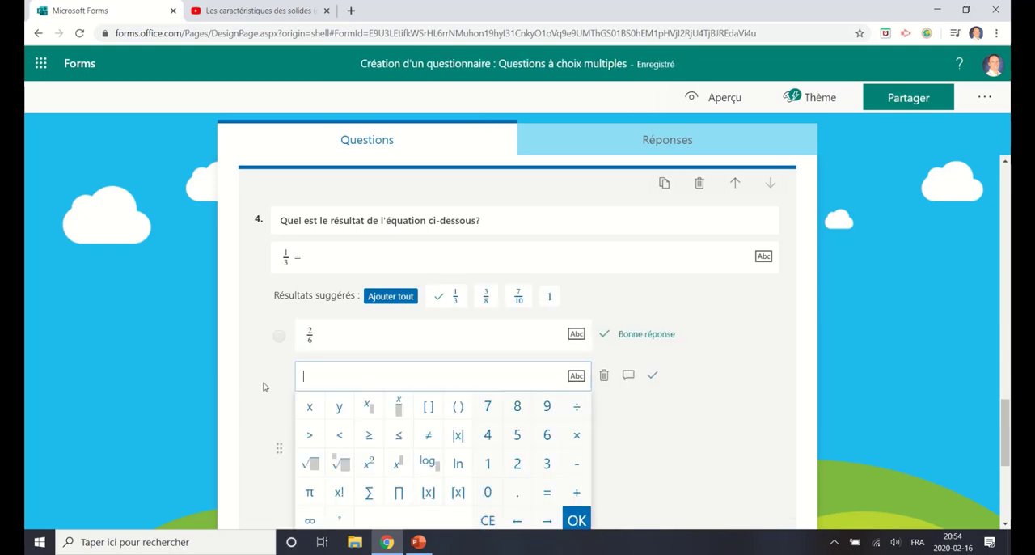
{"action": "left_click", "coordinate": [709, 439]}
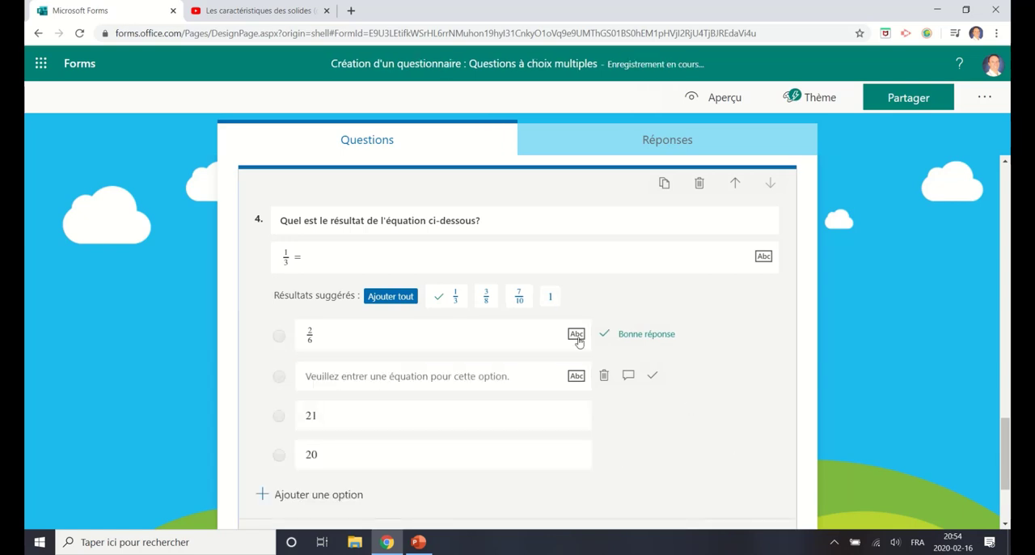
{"action": "left_click", "coordinate": [488, 299]}
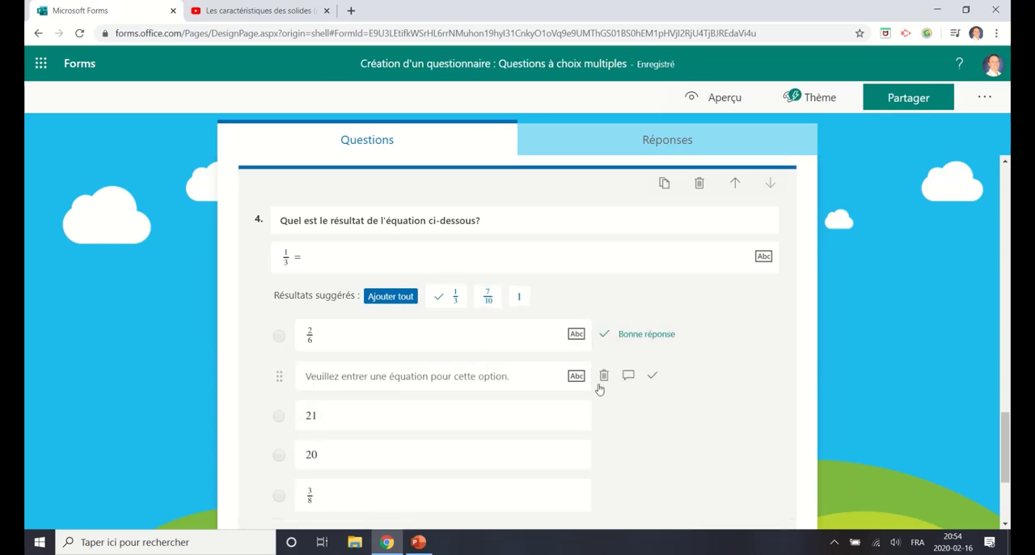
Step: Delete the empty, 21 and 20 options from question 4, and add the suggested result 7/10
{"action": "scroll", "coordinate": [599, 389], "scroll_direction": "down", "scroll_amount": 1}
{"action": "left_click", "coordinate": [606, 314]}
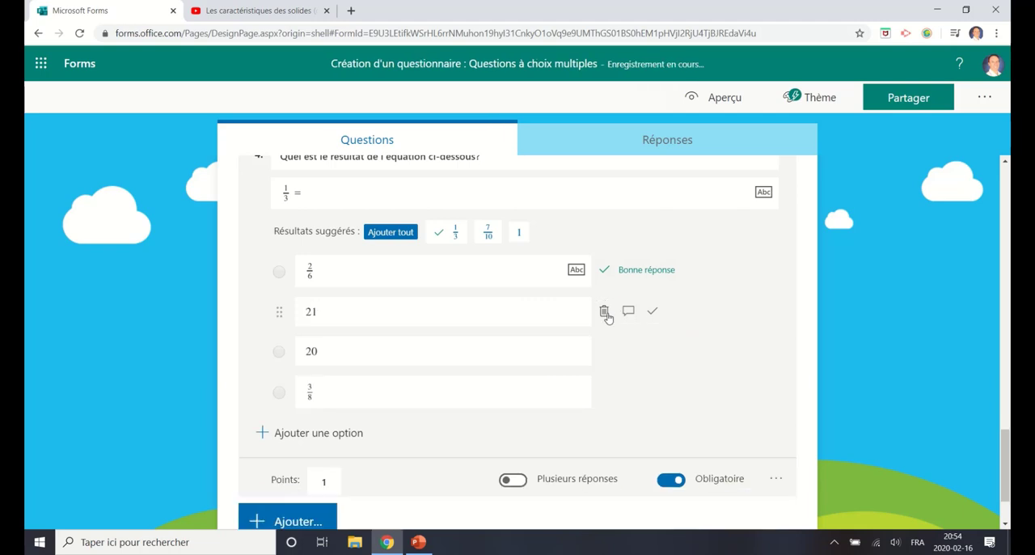
{"action": "left_click", "coordinate": [605, 313]}
{"action": "left_click", "coordinate": [604, 313]}
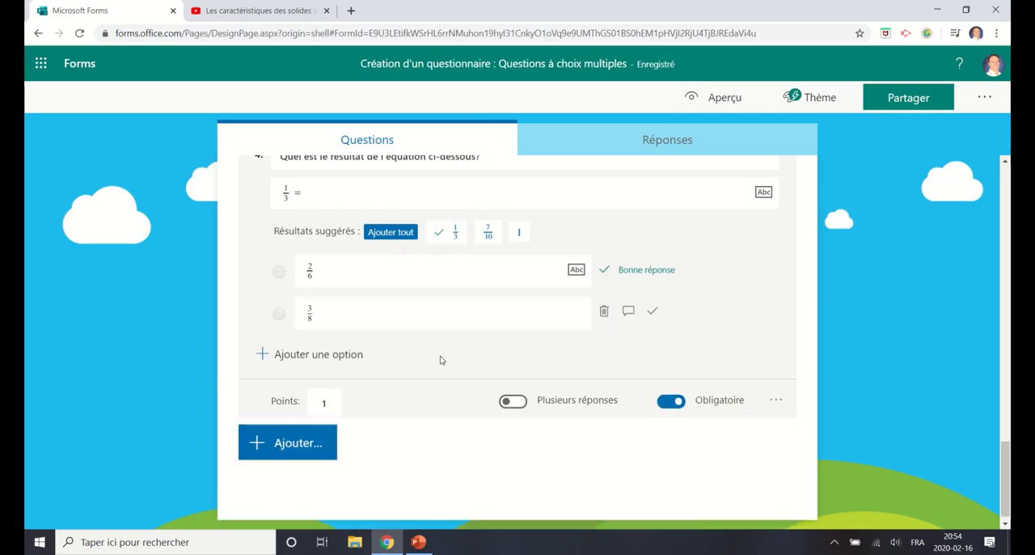
{"action": "left_click", "coordinate": [485, 232]}
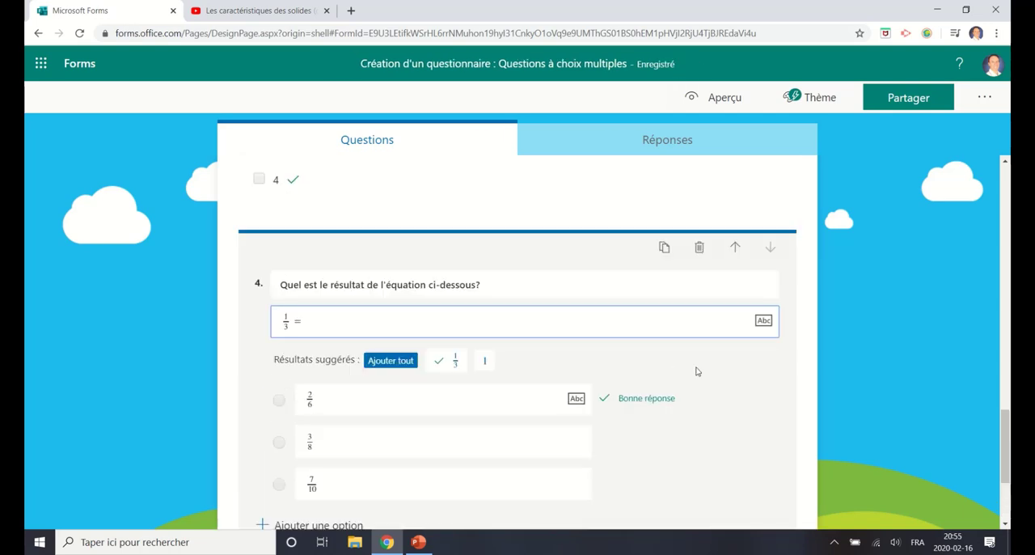
{"action": "scroll", "coordinate": [730, 415], "scroll_direction": "down", "scroll_amount": 2}
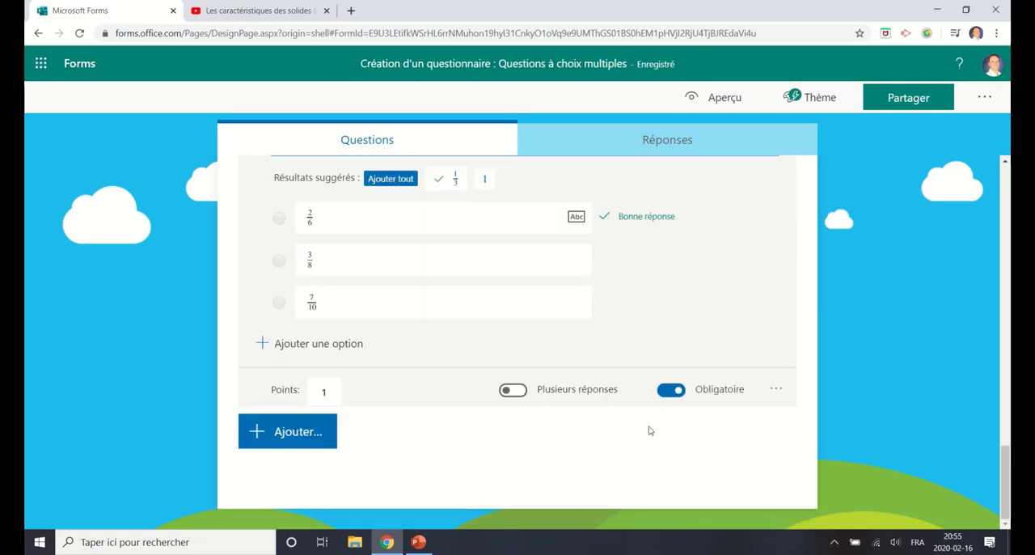
Step: Preview the quiz and answer question 2 with "Pyramide à base rectangulaire"
{"action": "scroll", "coordinate": [524, 416], "scroll_direction": "up", "scroll_amount": 15}
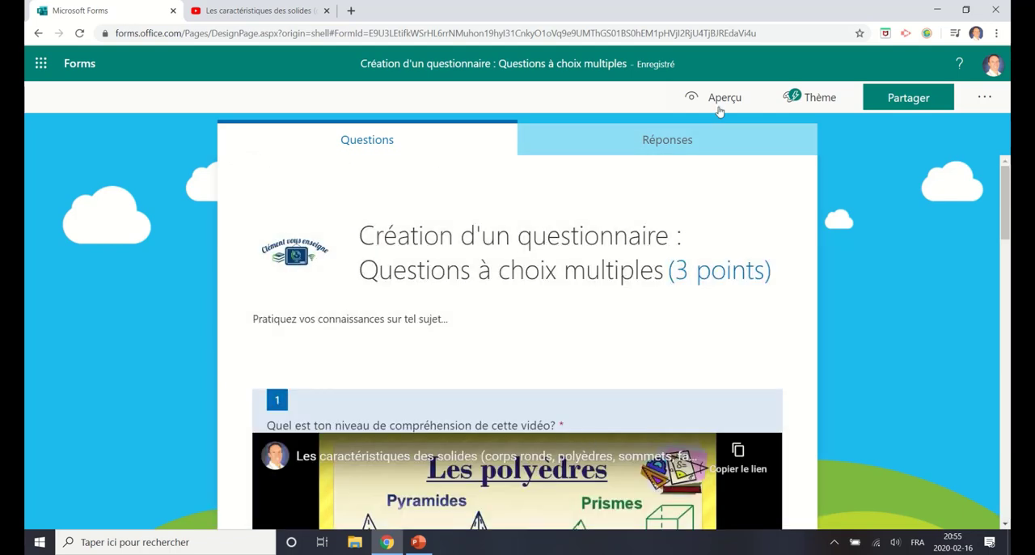
{"action": "left_click", "coordinate": [720, 98]}
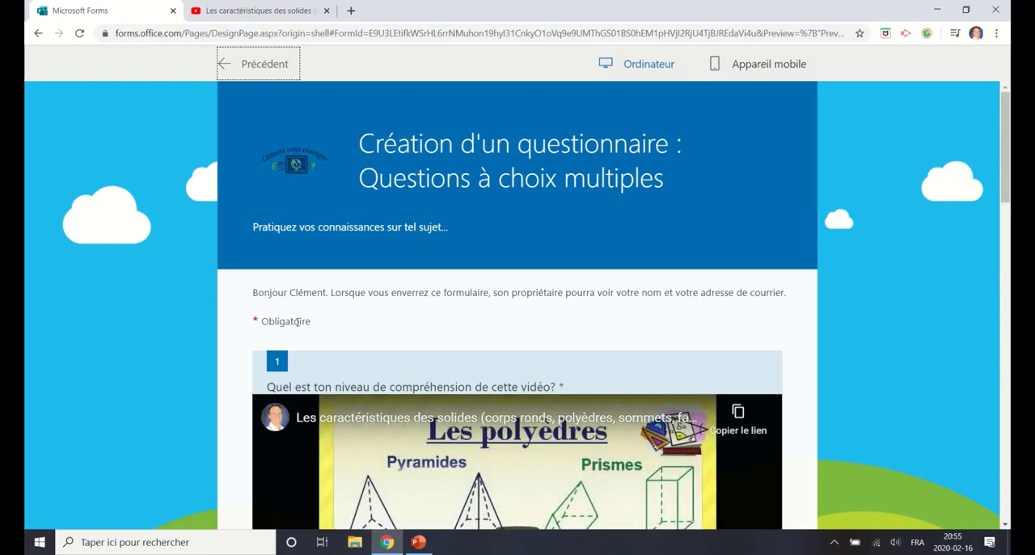
{"action": "scroll", "coordinate": [275, 218], "scroll_direction": "down", "scroll_amount": 3}
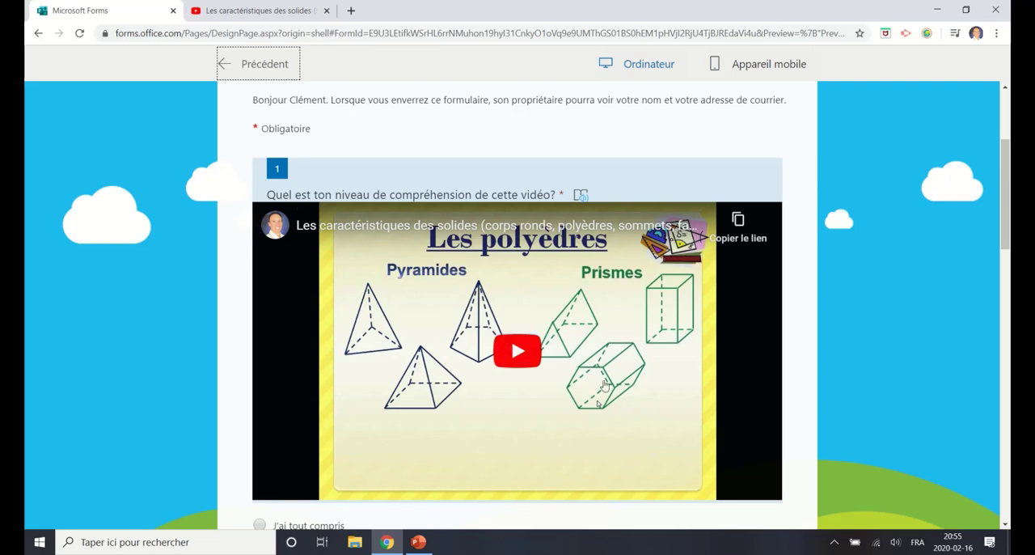
{"action": "scroll", "coordinate": [603, 384], "scroll_direction": "down", "scroll_amount": 3}
{"action": "scroll", "coordinate": [668, 397], "scroll_direction": "down", "scroll_amount": 5}
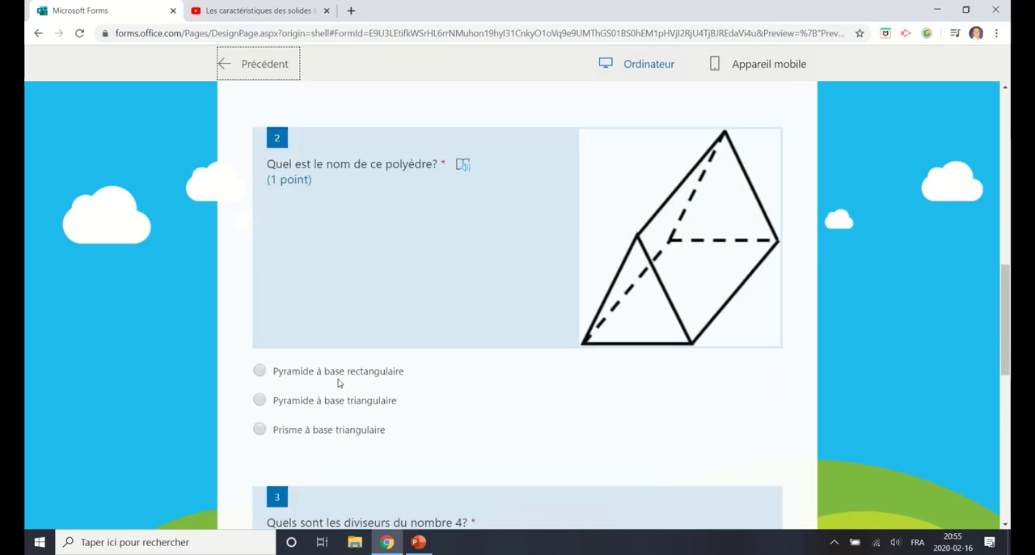
{"action": "left_click", "coordinate": [262, 375]}
Step: Select the answers 1, 2 and 4 for question 3 in the preview
{"action": "scroll", "coordinate": [483, 322], "scroll_direction": "down", "scroll_amount": 2}
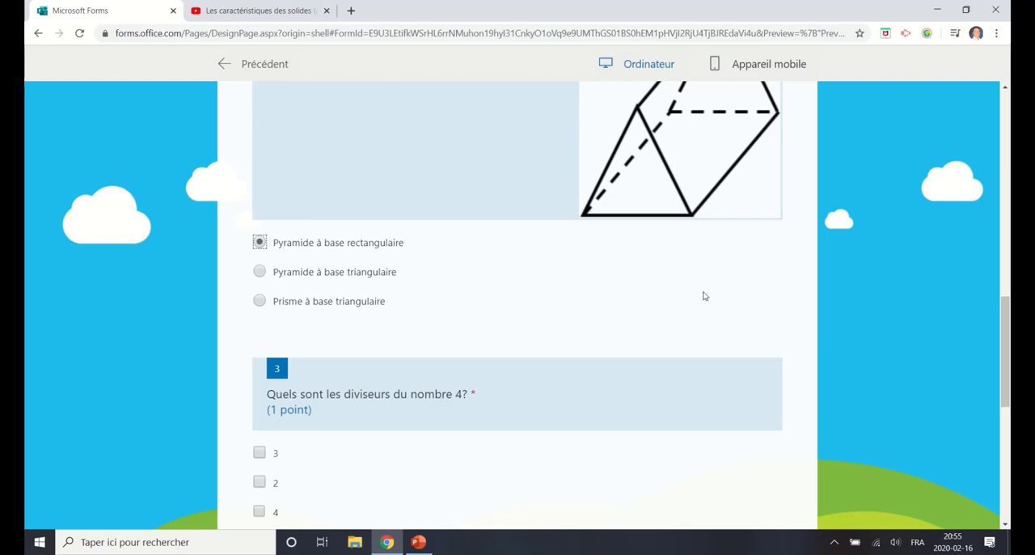
{"action": "scroll", "coordinate": [470, 281], "scroll_direction": "down", "scroll_amount": 2}
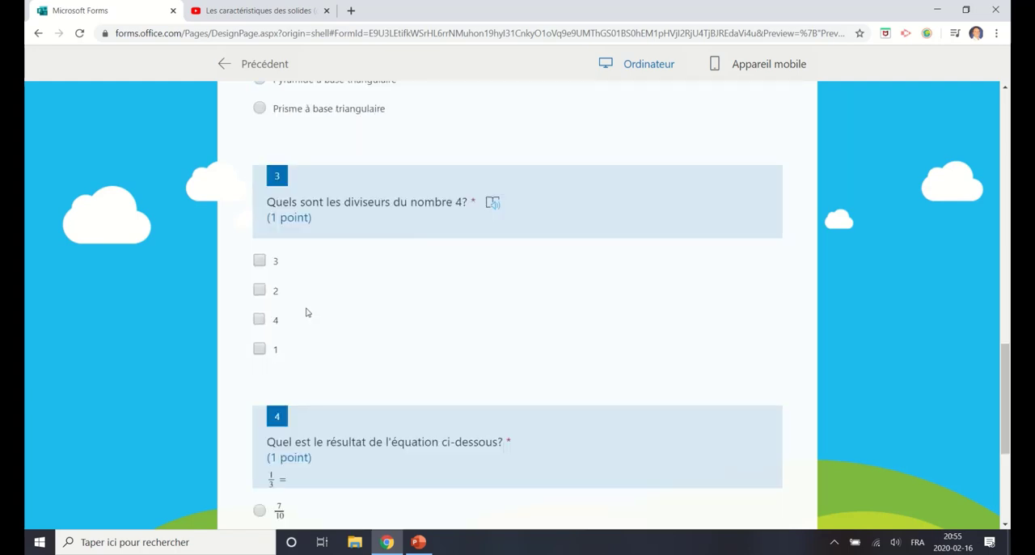
{"action": "left_click", "coordinate": [258, 350]}
{"action": "left_click", "coordinate": [259, 291]}
{"action": "left_click", "coordinate": [258, 319]}
Step: Answer question 4 with the fraction 2/6 in the preview
{"action": "scroll", "coordinate": [518, 370], "scroll_direction": "down", "scroll_amount": 2}
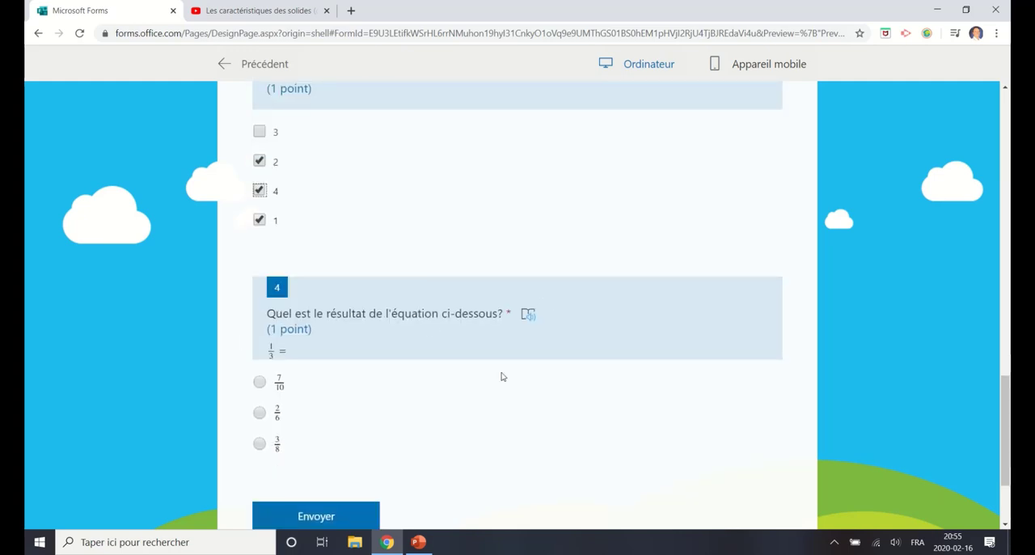
{"action": "left_click", "coordinate": [258, 413]}
{"action": "scroll", "coordinate": [557, 393], "scroll_direction": "down", "scroll_amount": 2}
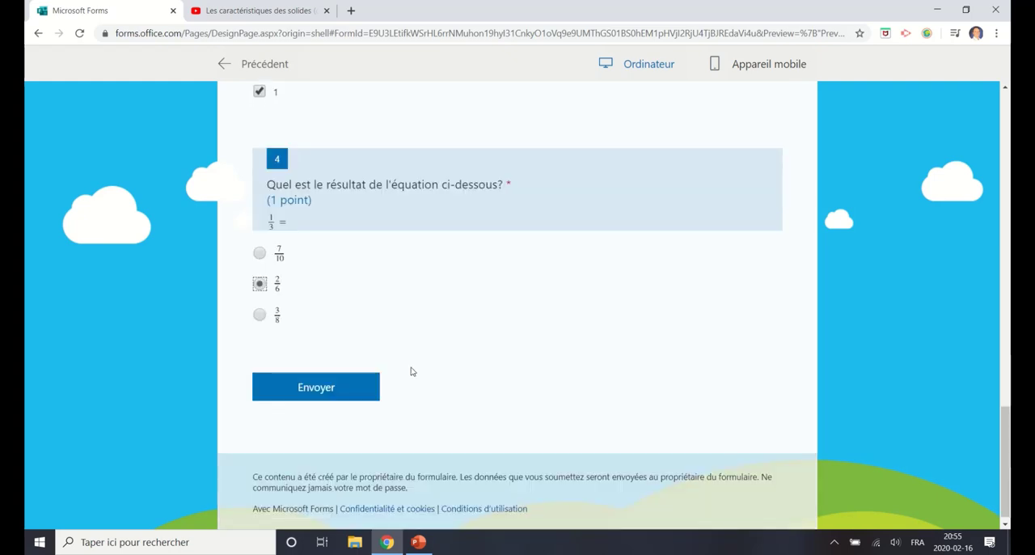
Step: Answer question 1 with "J'ai tout compris" in the preview and submit the quiz responses
{"action": "left_click", "coordinate": [346, 398]}
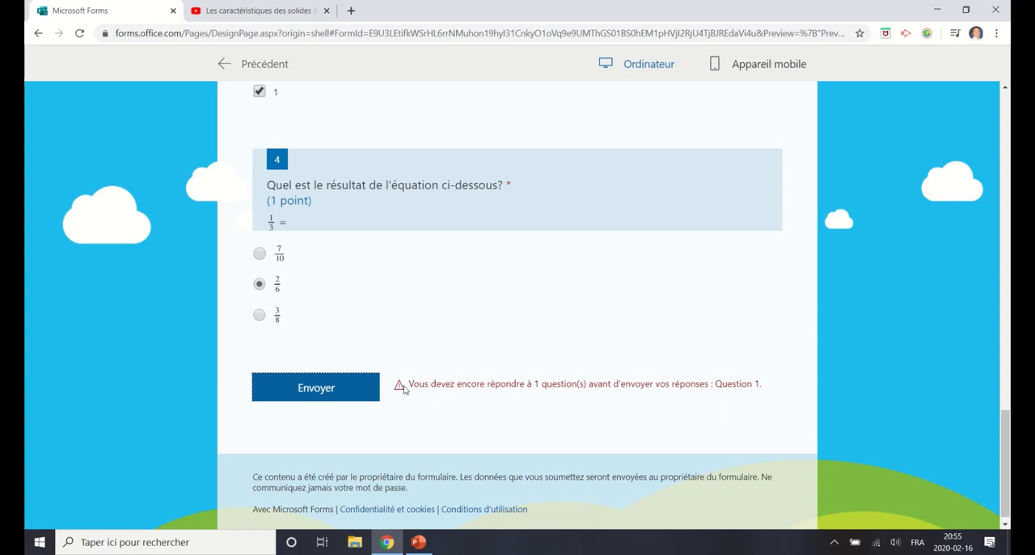
{"action": "scroll", "coordinate": [657, 370], "scroll_direction": "up", "scroll_amount": 15}
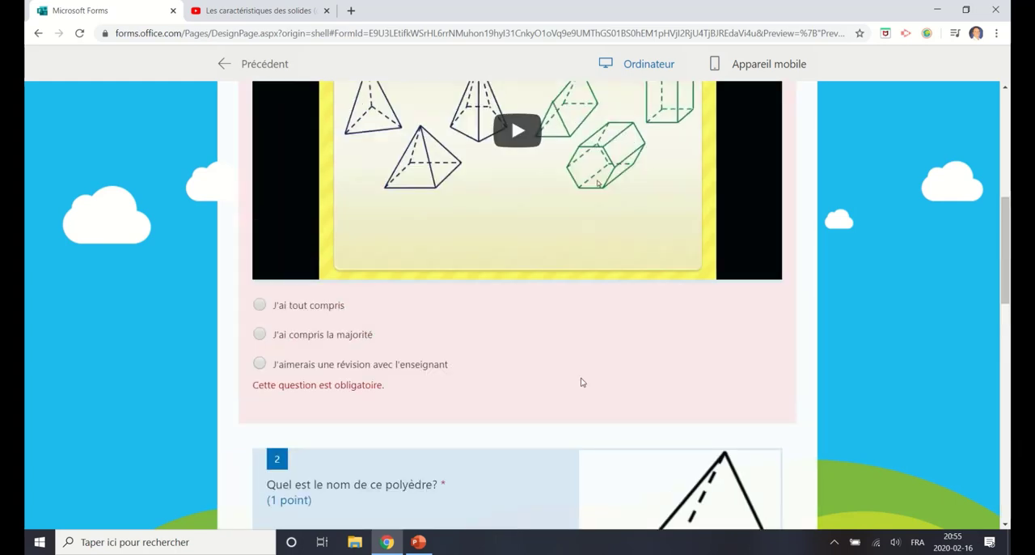
{"action": "scroll", "coordinate": [324, 364], "scroll_direction": "up", "scroll_amount": 2}
{"action": "scroll", "coordinate": [442, 354], "scroll_direction": "up", "scroll_amount": 1}
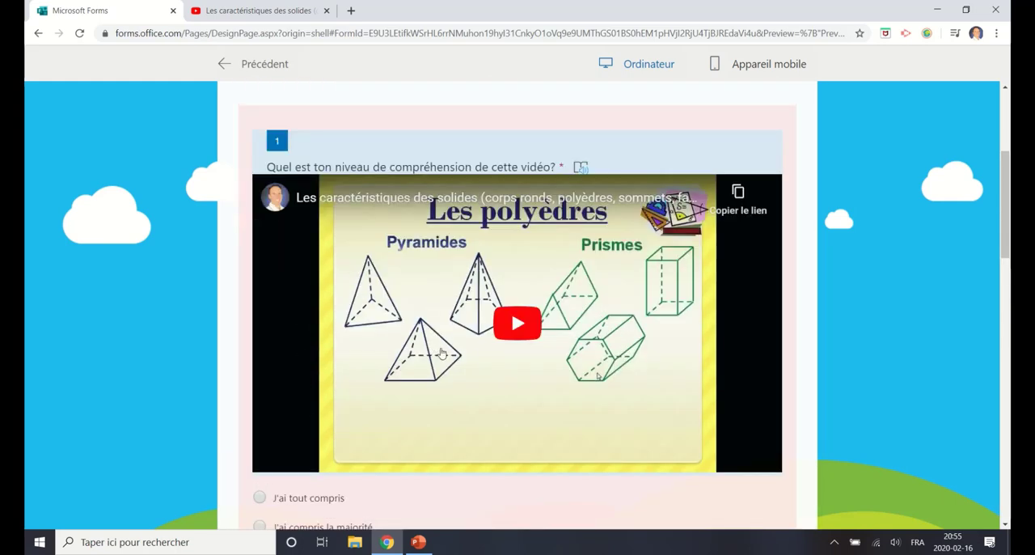
{"action": "scroll", "coordinate": [456, 359], "scroll_direction": "down", "scroll_amount": 2}
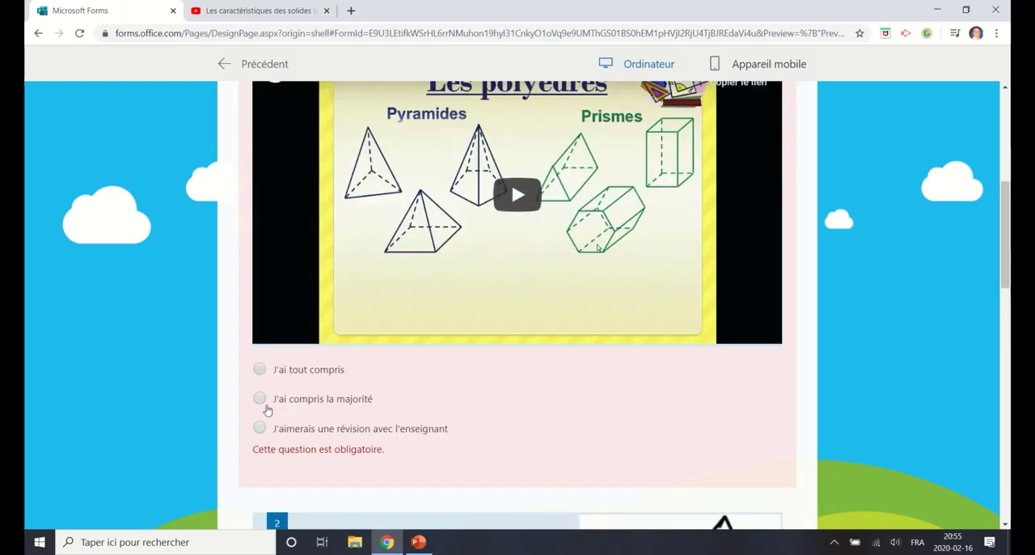
{"action": "left_click", "coordinate": [260, 369]}
{"action": "scroll", "coordinate": [513, 399], "scroll_direction": "down", "scroll_amount": 15}
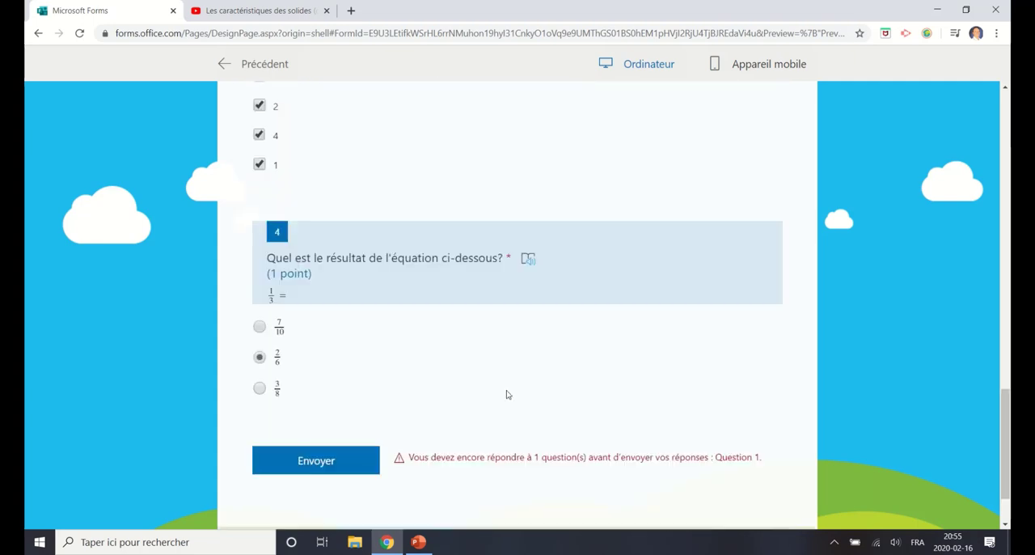
{"action": "left_click", "coordinate": [346, 391]}
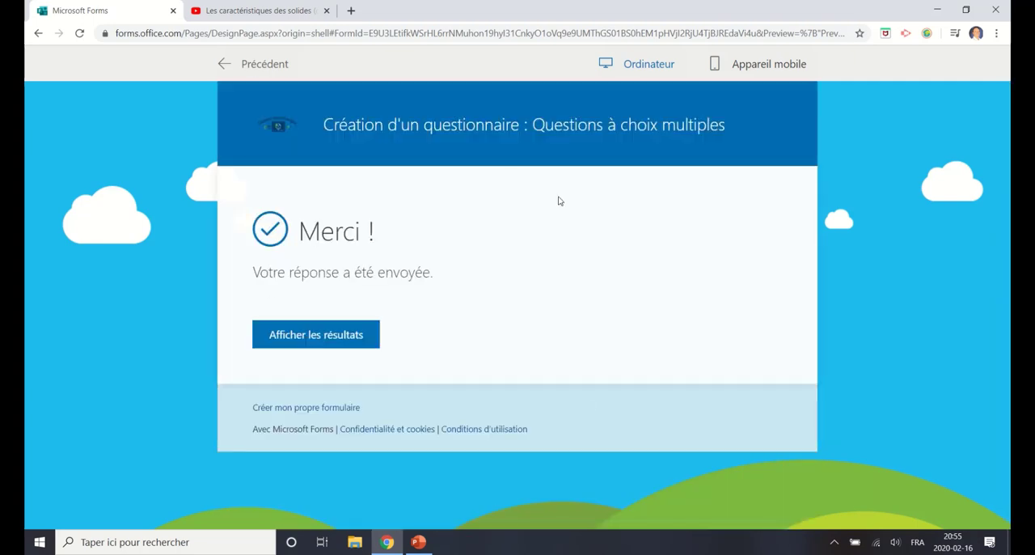
Step: Display the results of the submitted quiz and examine the score, corrections and feedback for questions 1 to 4
{"action": "left_click", "coordinate": [303, 336]}
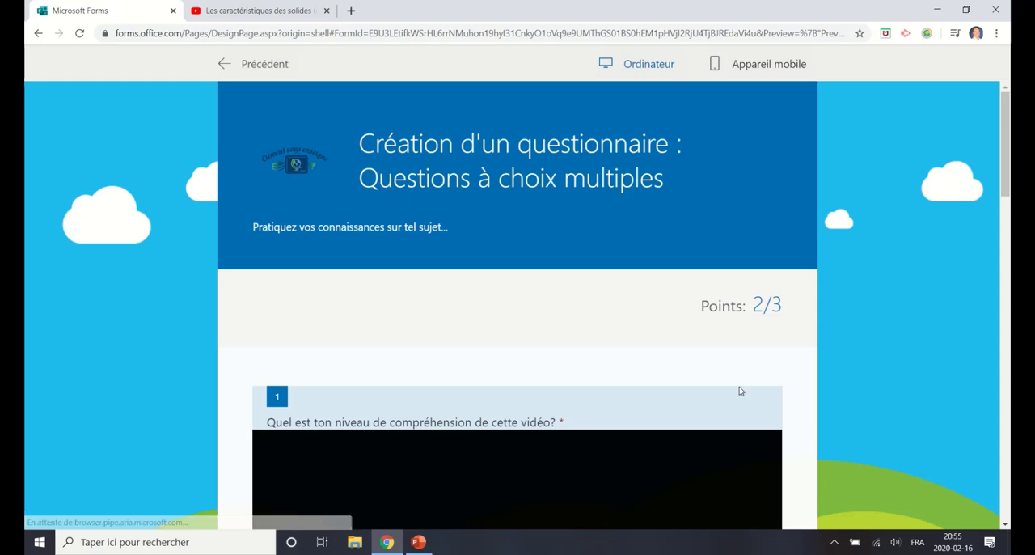
{"action": "scroll", "coordinate": [740, 400], "scroll_direction": "down", "scroll_amount": 2}
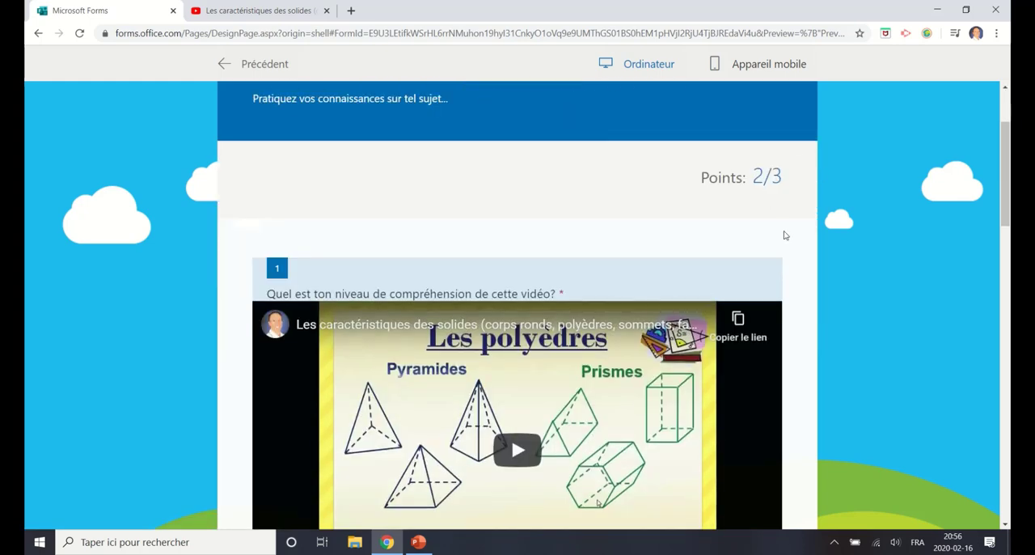
{"action": "scroll", "coordinate": [646, 169], "scroll_direction": "down", "scroll_amount": 7}
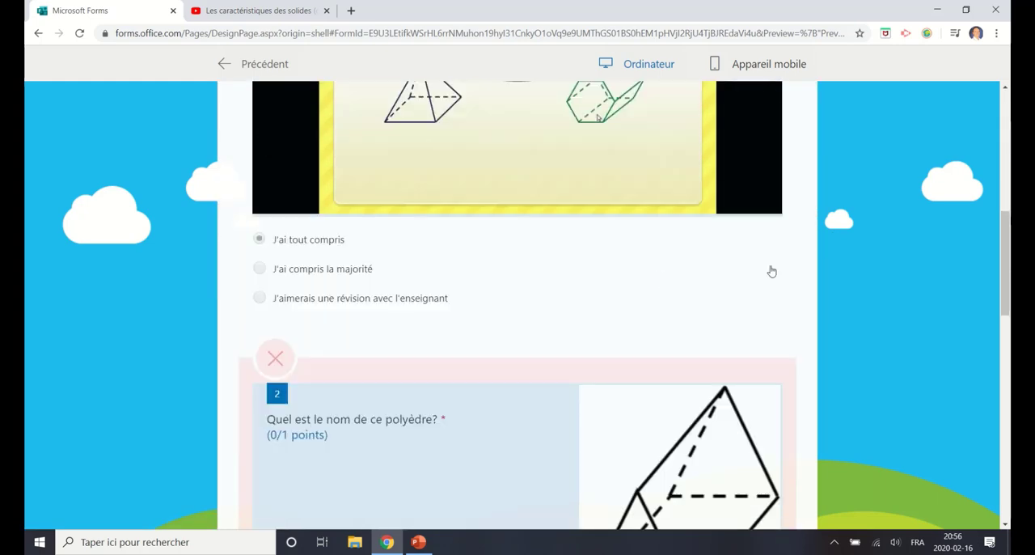
{"action": "scroll", "coordinate": [430, 390], "scroll_direction": "down", "scroll_amount": 1}
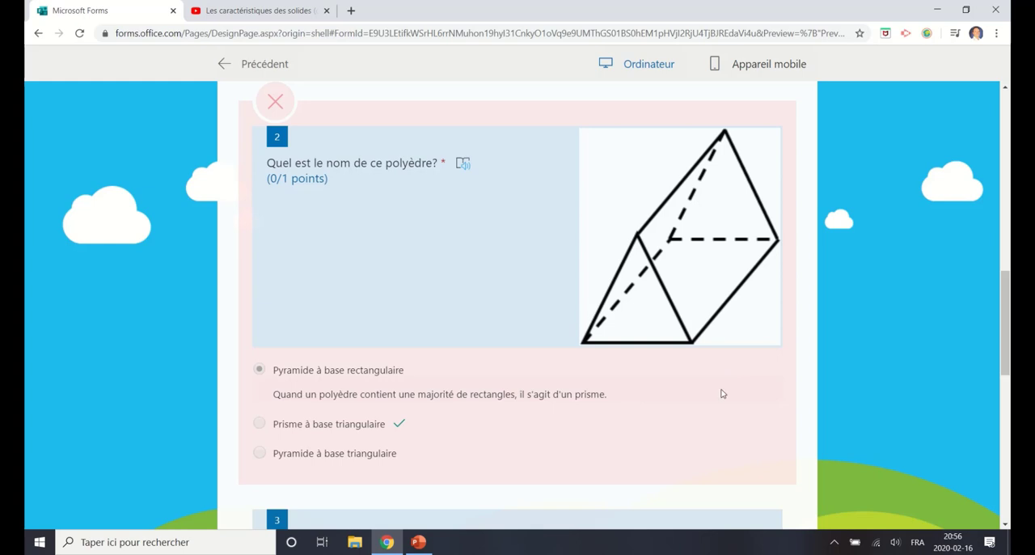
{"action": "scroll", "coordinate": [603, 248], "scroll_direction": "down", "scroll_amount": 7}
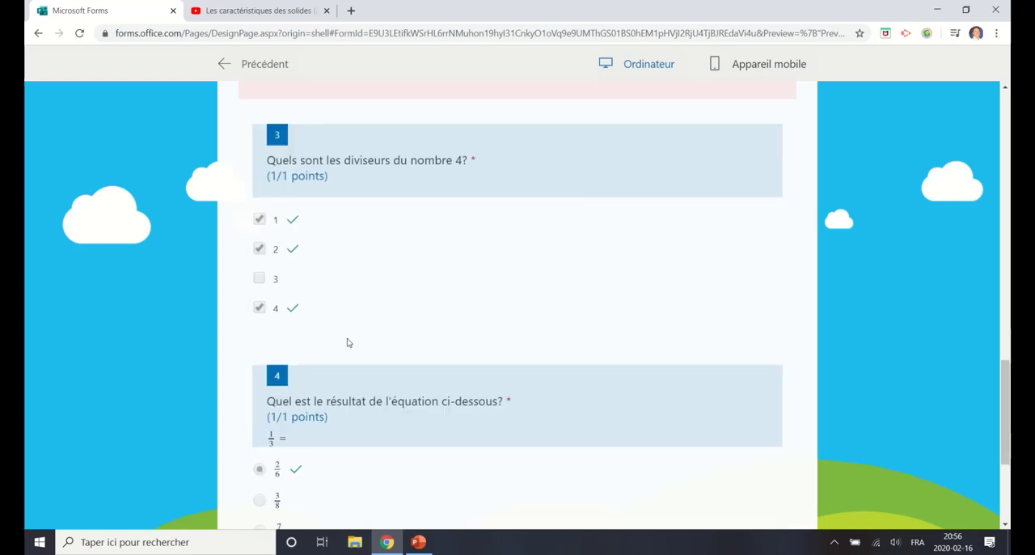
Step: Play the video embedded in question 1 of the results, and return from the preview to the form editor
{"action": "scroll", "coordinate": [709, 416], "scroll_direction": "up", "scroll_amount": 10}
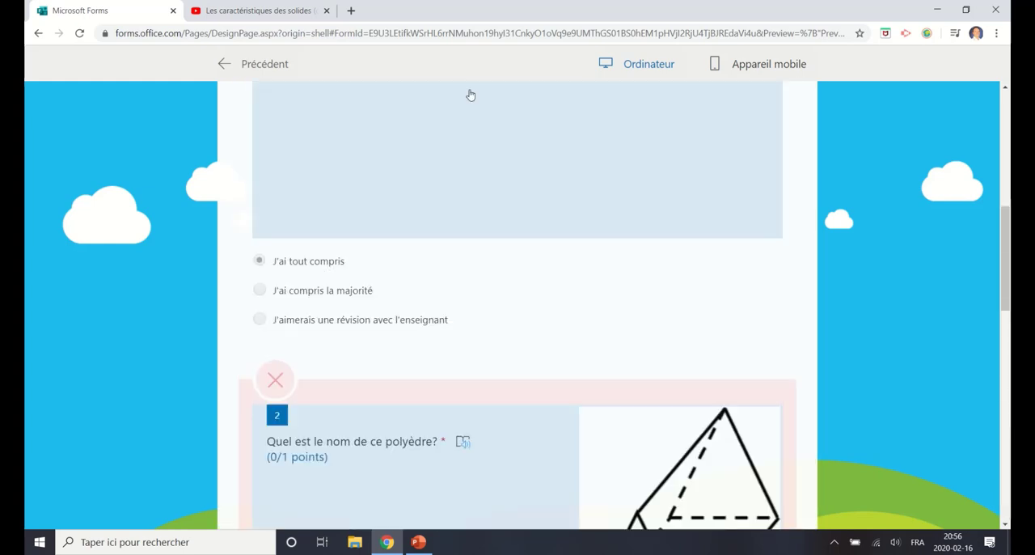
{"action": "left_click", "coordinate": [517, 150]}
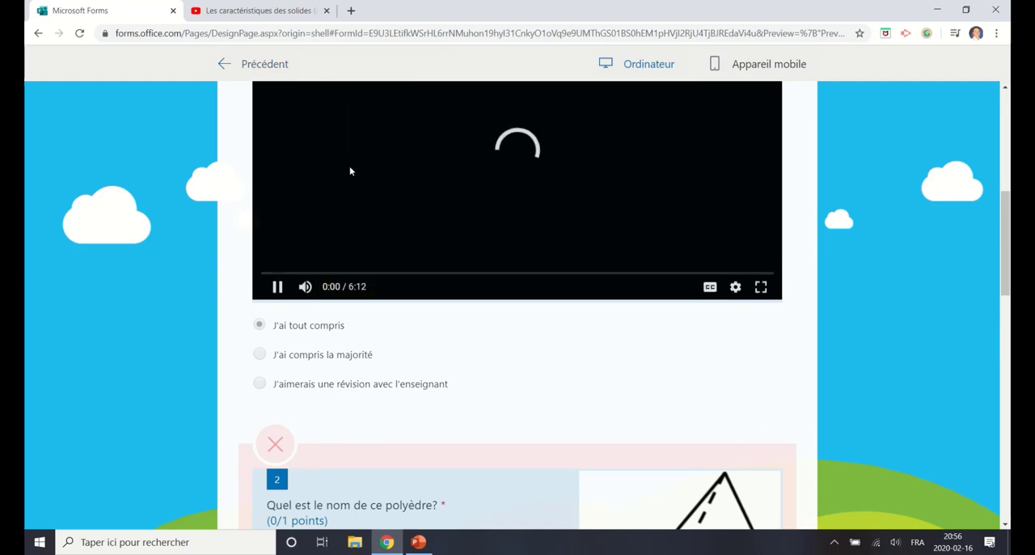
{"action": "scroll", "coordinate": [732, 329], "scroll_direction": "up", "scroll_amount": 5}
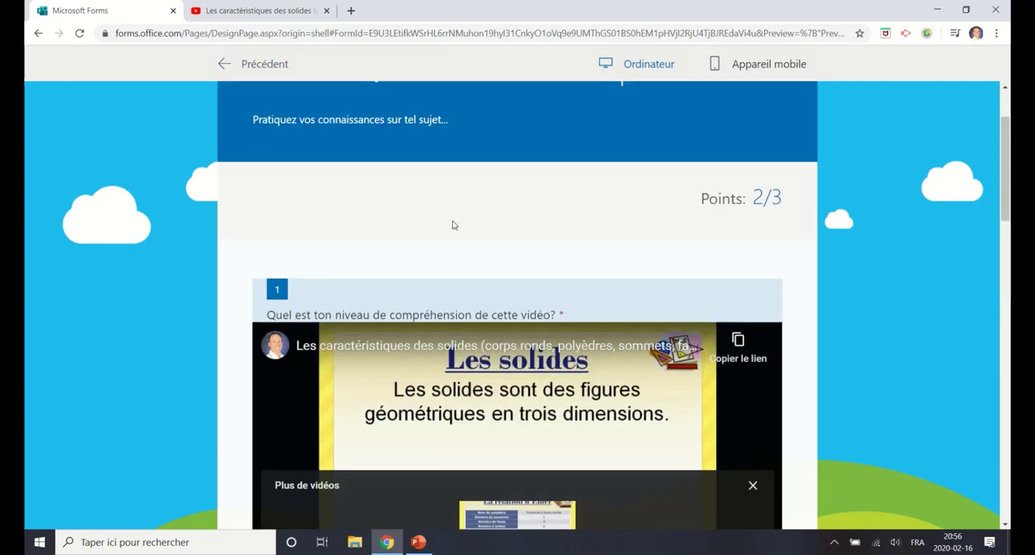
{"action": "scroll", "coordinate": [300, 140], "scroll_direction": "up", "scroll_amount": 2}
{"action": "left_click", "coordinate": [266, 63]}
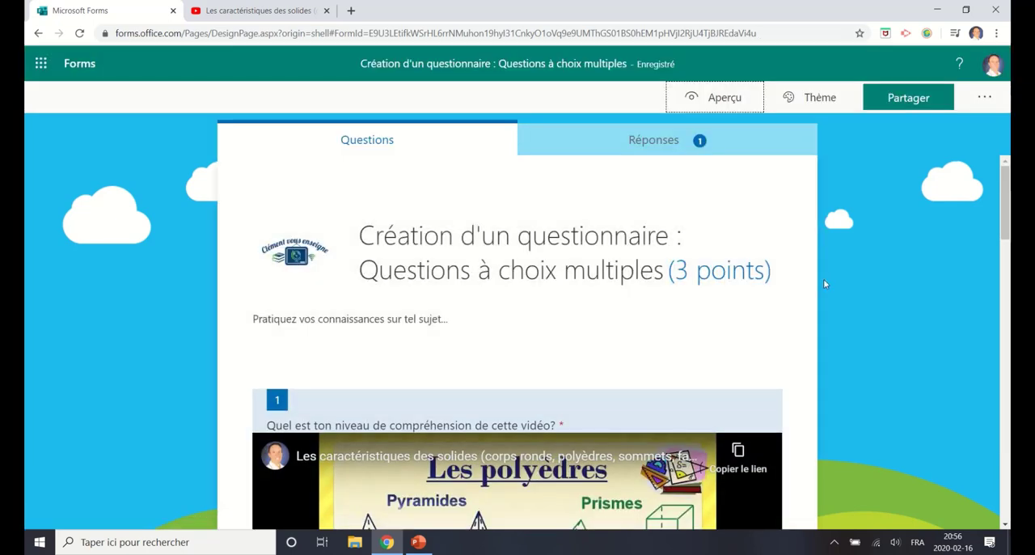